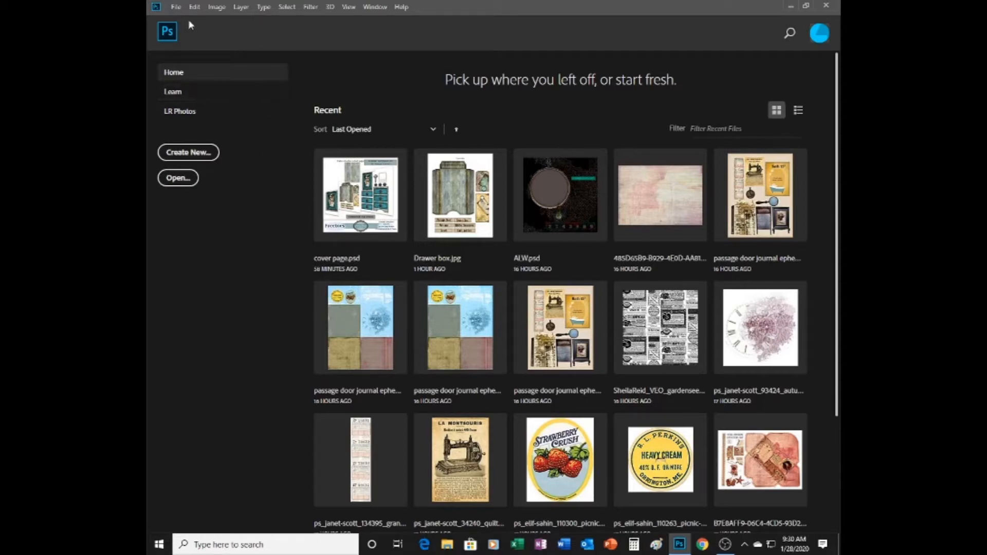
Step: Start a new document from the Letter print preset, 8.5 x 11 inches at 300 ppi, and name it "vintage paper"
{"action": "left_click", "coordinate": [176, 8]}
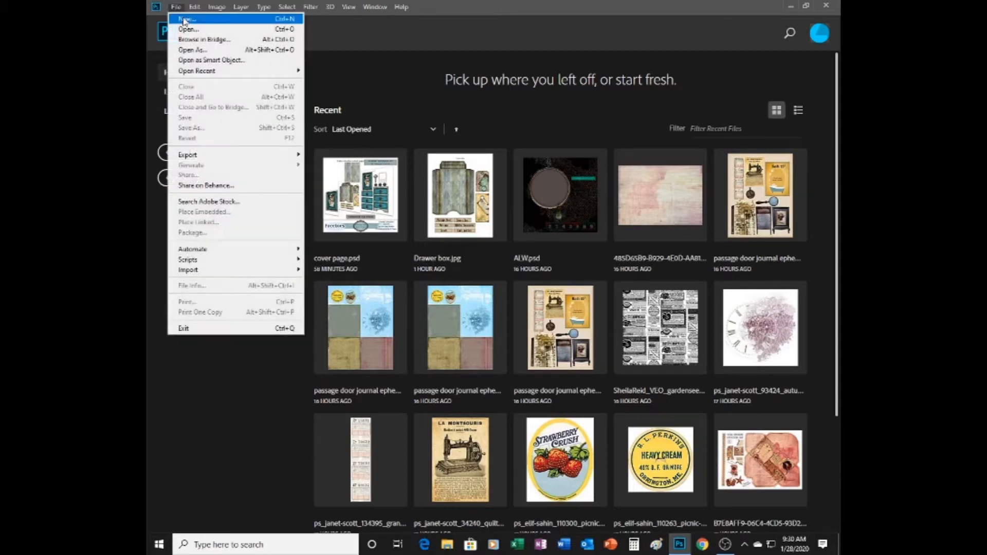
{"action": "left_click", "coordinate": [186, 21]}
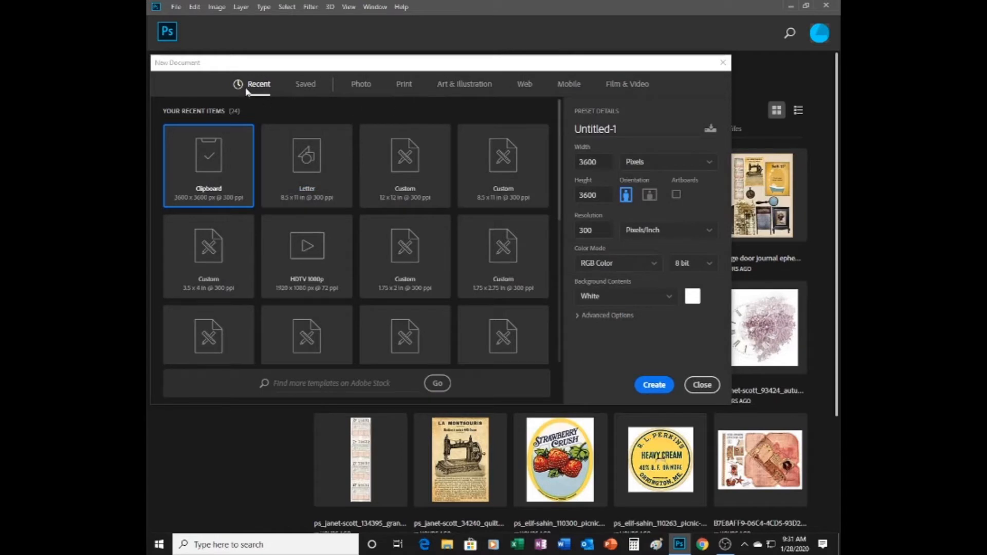
{"action": "left_click", "coordinate": [406, 87]}
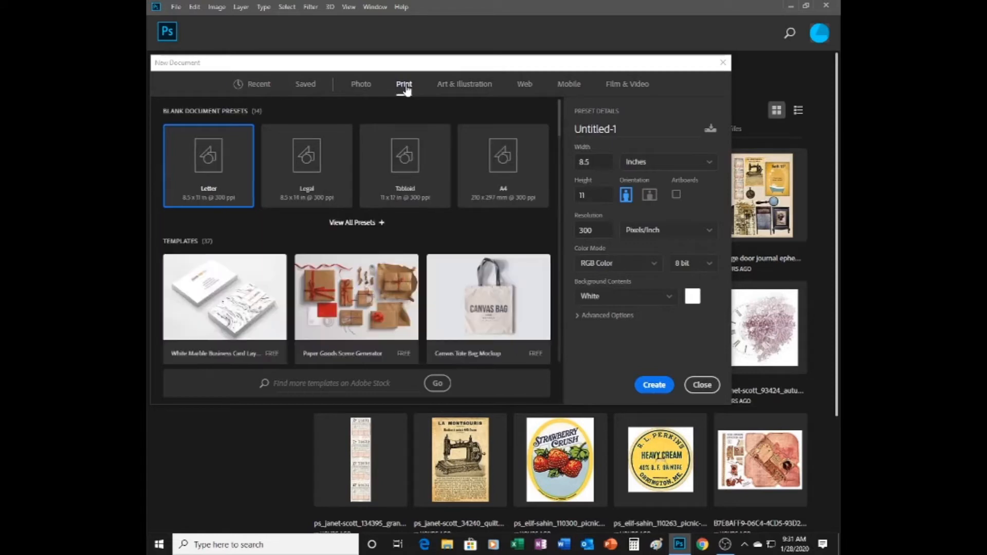
{"action": "left_click", "coordinate": [623, 128]}
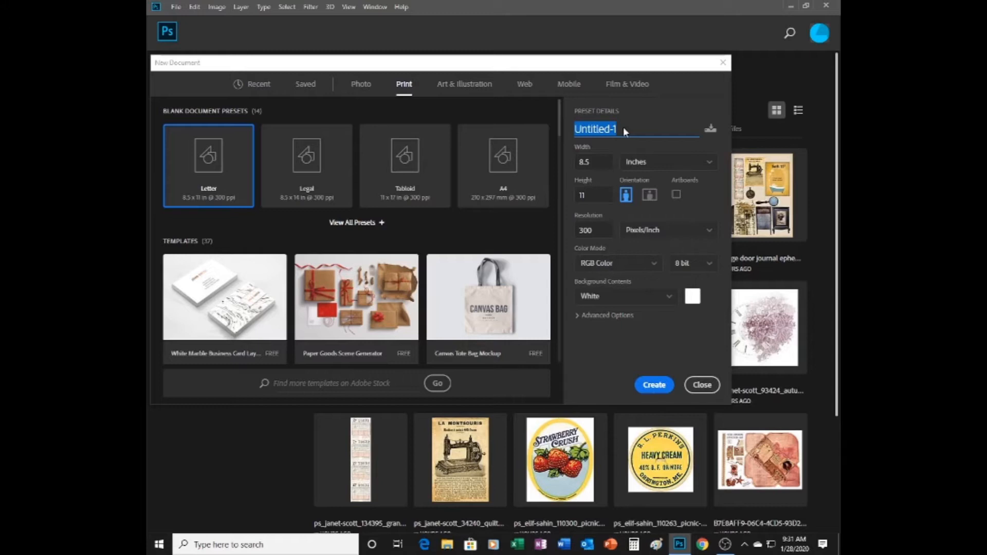
{"action": "type", "text": "vintage"}
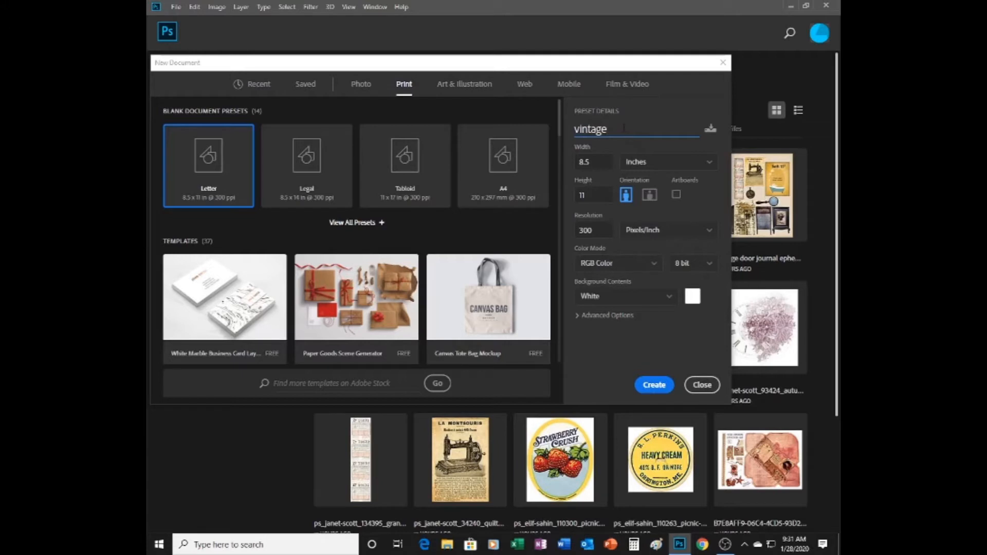
{"action": "type", "text": " paper"}
Step: Create the document with inches as the unit, resolution in pixels/inch and RGB Color mode
{"action": "left_click", "coordinate": [643, 167]}
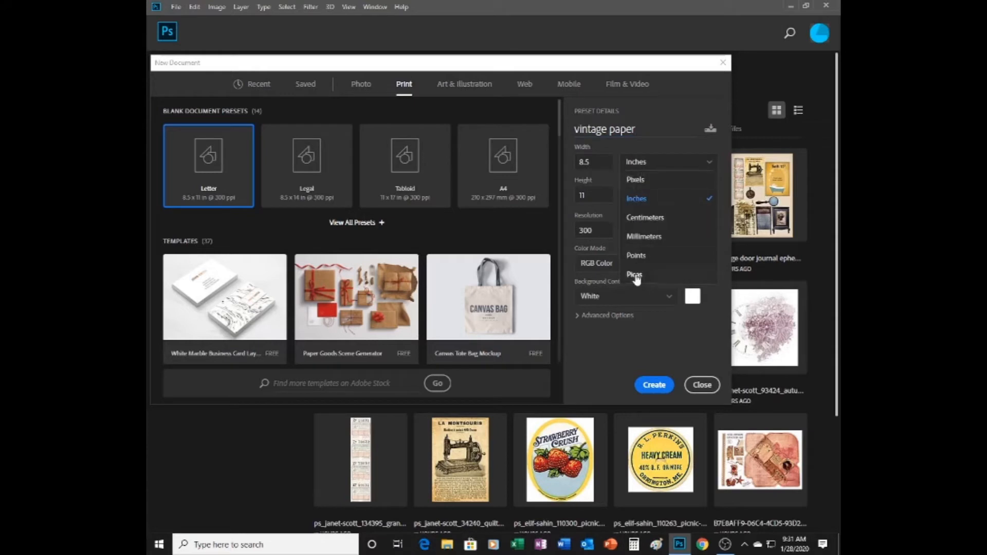
{"action": "left_click", "coordinate": [636, 164]}
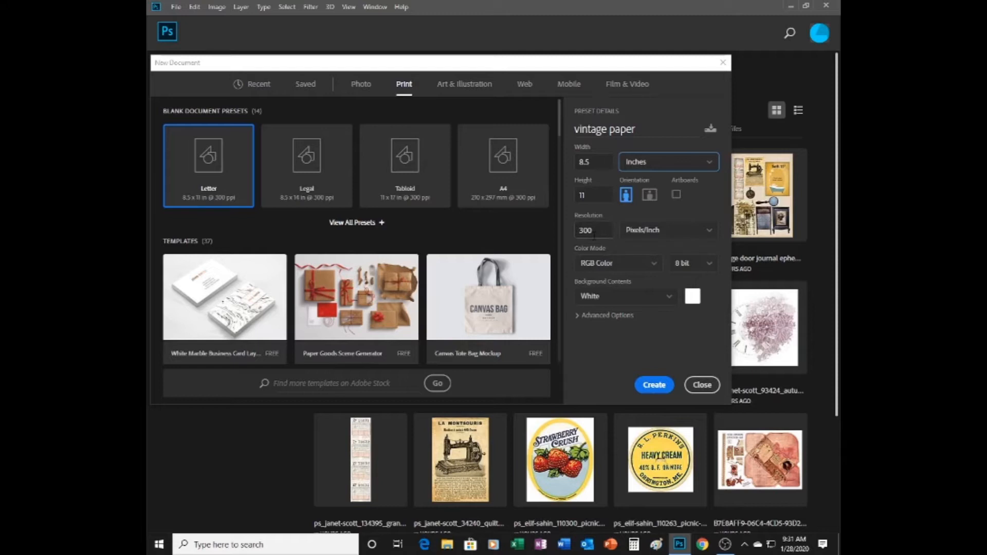
{"action": "left_click", "coordinate": [645, 231]}
{"action": "left_click", "coordinate": [646, 232]}
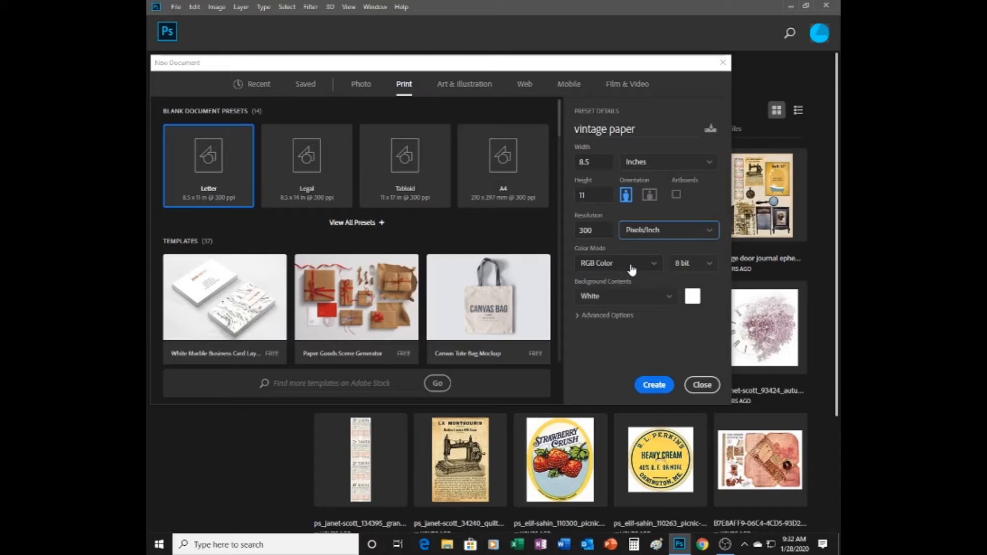
{"action": "left_click", "coordinate": [598, 264]}
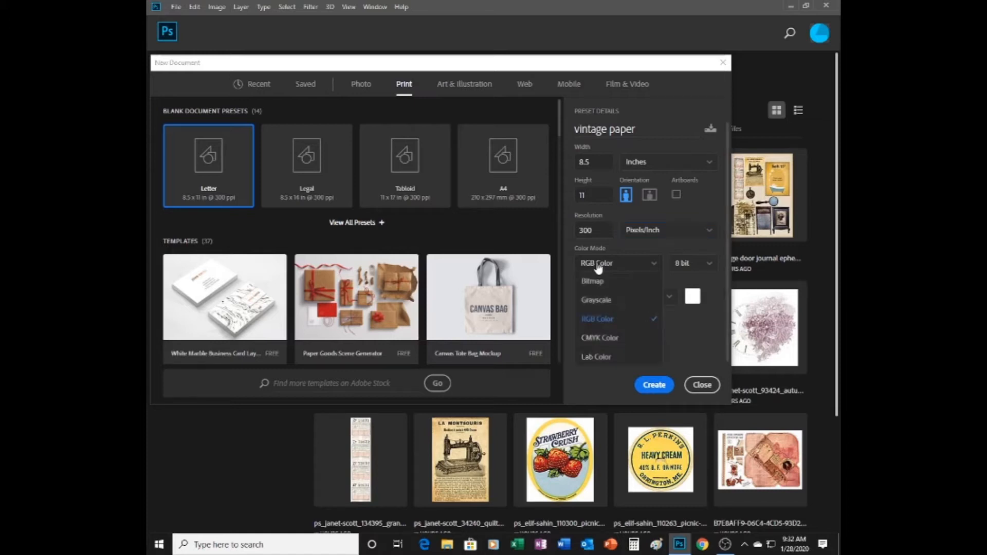
{"action": "left_click", "coordinate": [593, 322]}
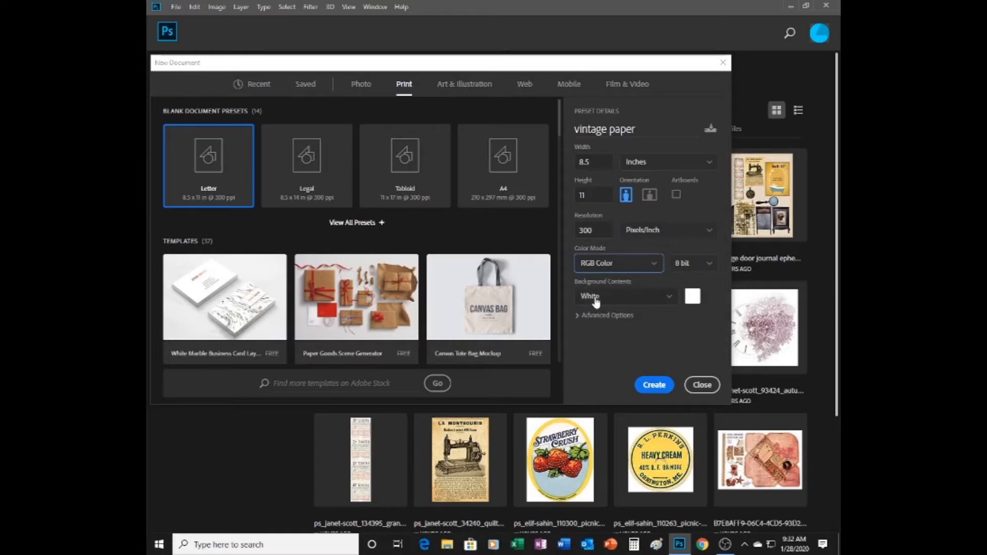
{"action": "left_click", "coordinate": [654, 386]}
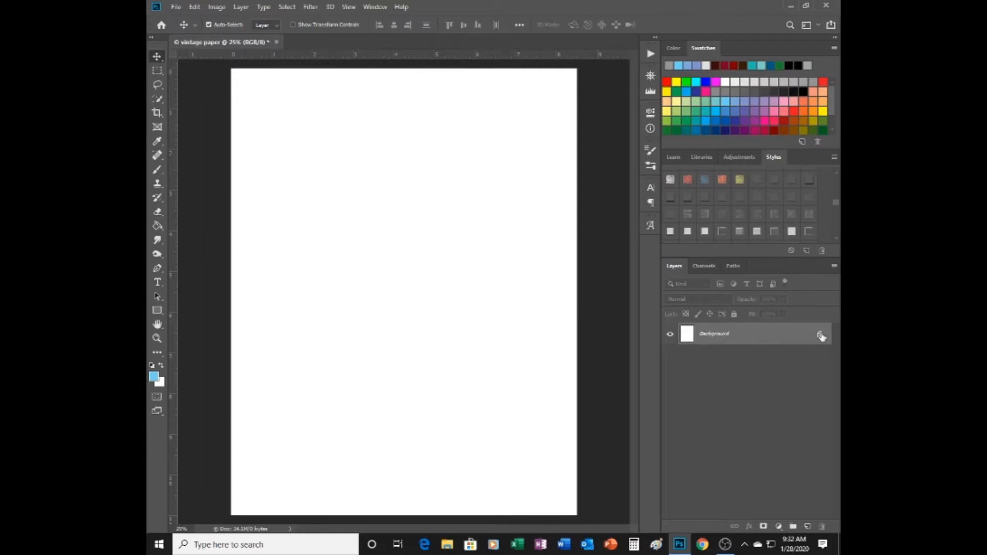
Step: Unlock the Background layer and fill it with the bright green foreground color 49d356
{"action": "left_click", "coordinate": [820, 335]}
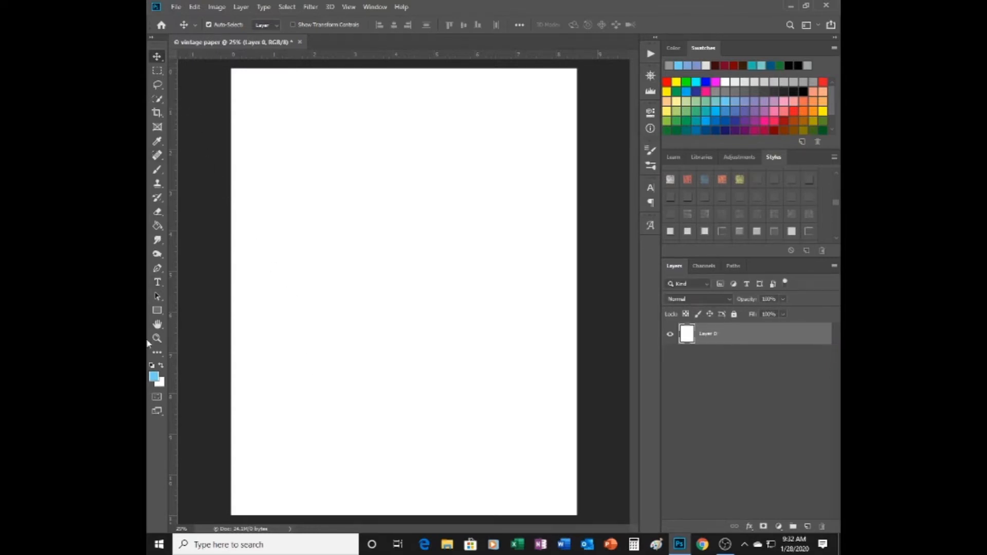
{"action": "left_click", "coordinate": [155, 378]}
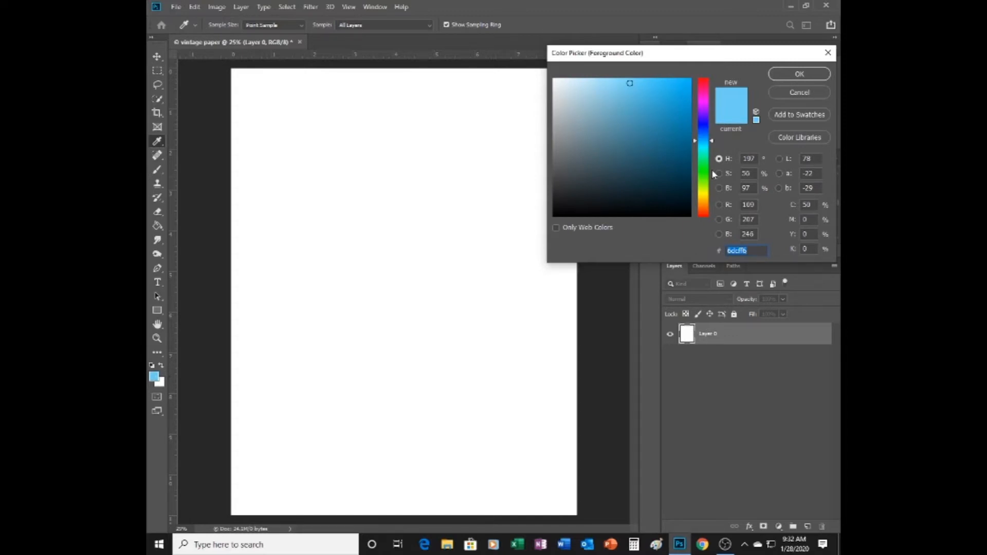
{"action": "left_click_drag", "start_coordinate": [706, 165], "coordinate": [709, 172]}
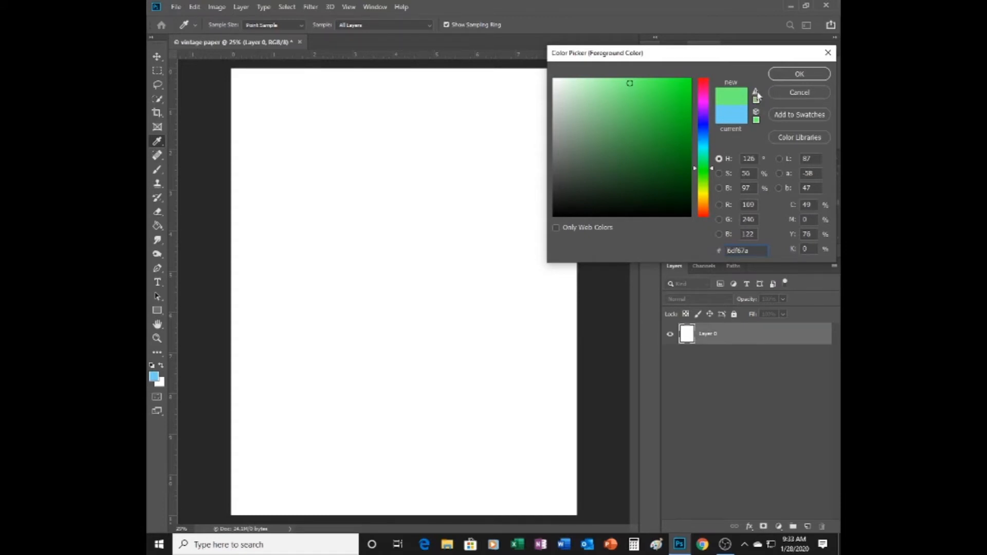
{"action": "left_click", "coordinate": [637, 87]}
{"action": "left_click_drag", "start_coordinate": [636, 87], "coordinate": [658, 93]}
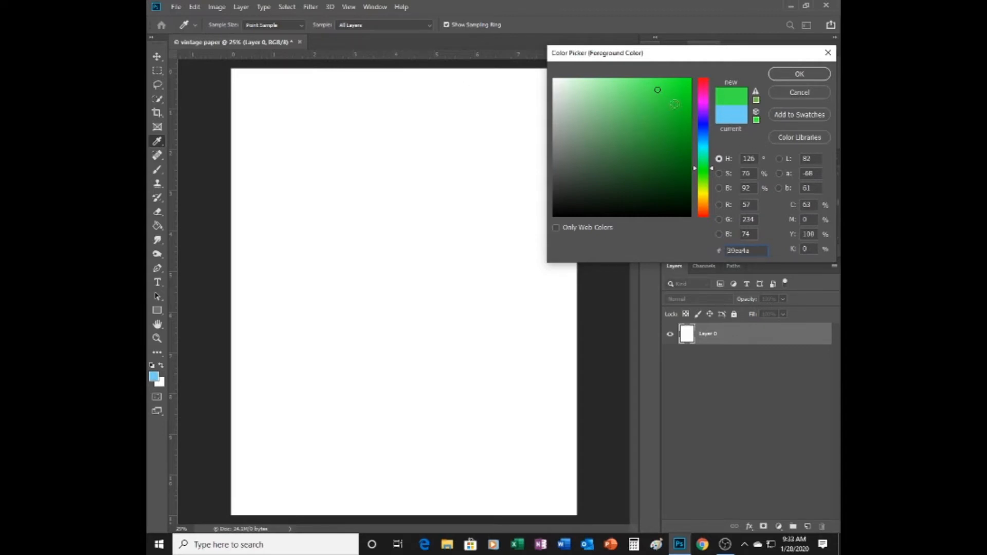
{"action": "left_click", "coordinate": [643, 102]}
{"action": "left_click", "coordinate": [798, 76]}
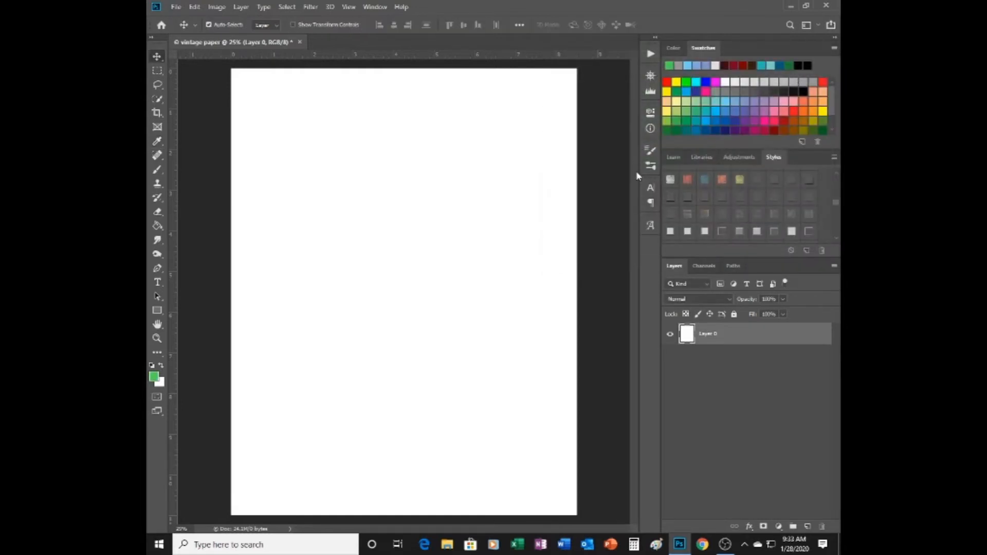
{"action": "key", "text": "alt+Delete"}
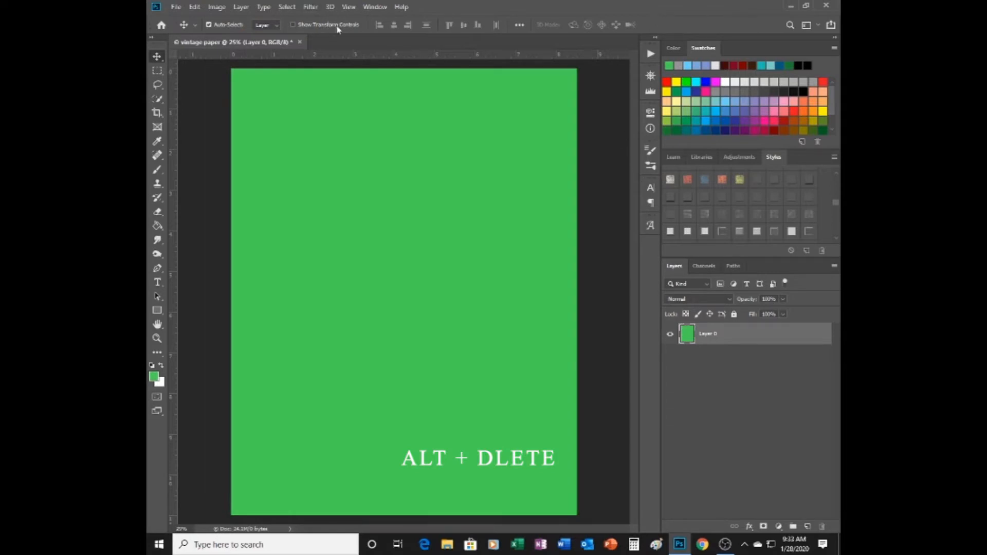
Step: Check the bright green page with the gamut warning, and undo the green fill and the layer unlocking
{"action": "left_click", "coordinate": [348, 7]}
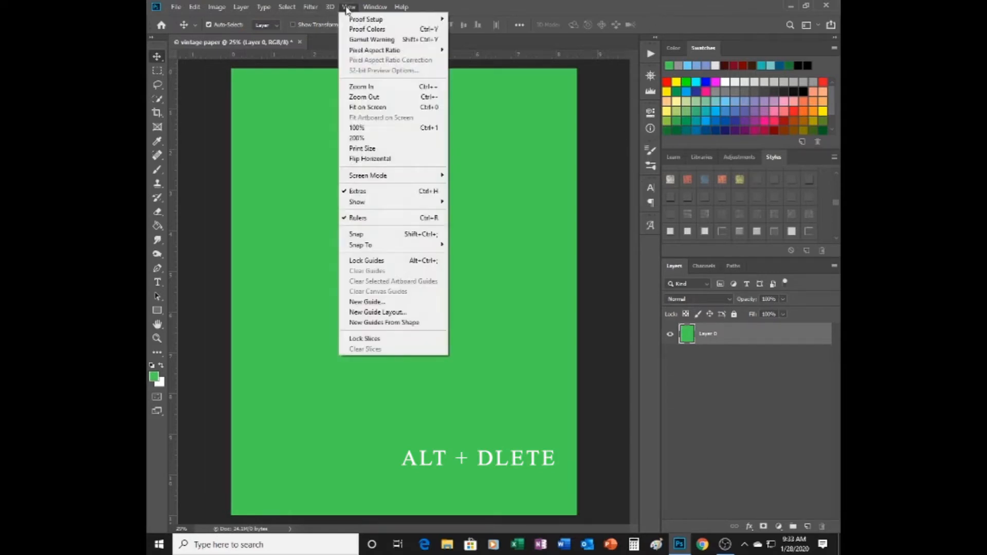
{"action": "left_click", "coordinate": [358, 40]}
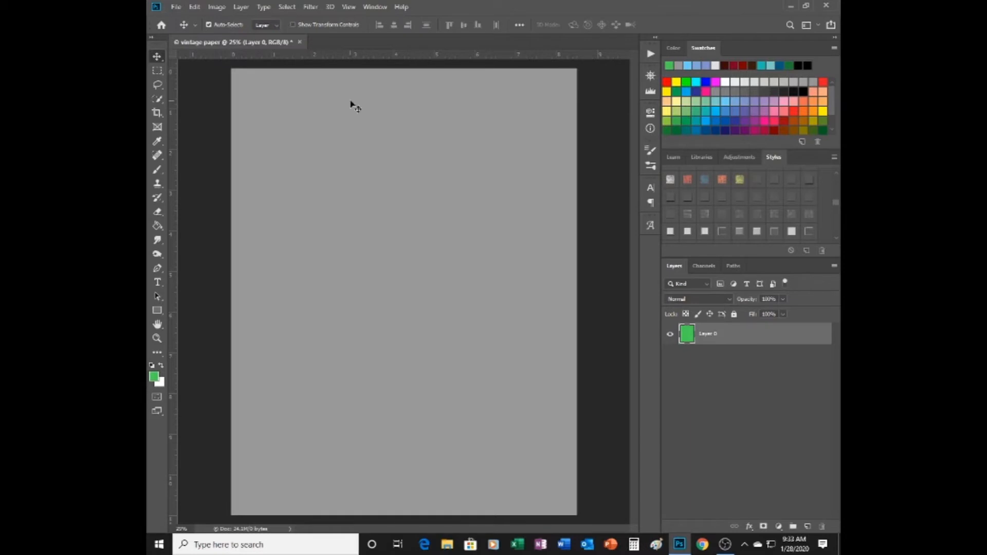
{"action": "key", "text": "ctrl+BackSpace"}
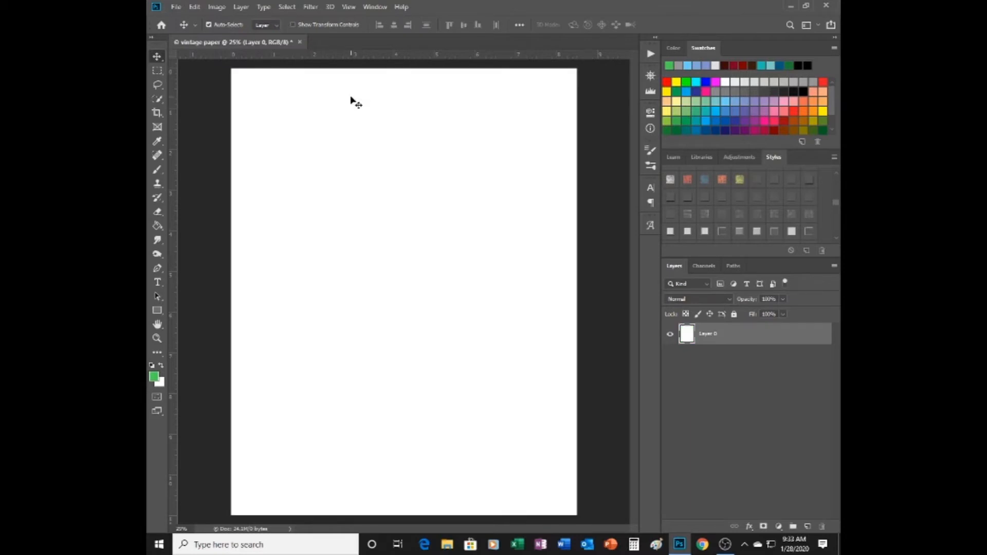
{"action": "key", "text": "ctrl+z"}
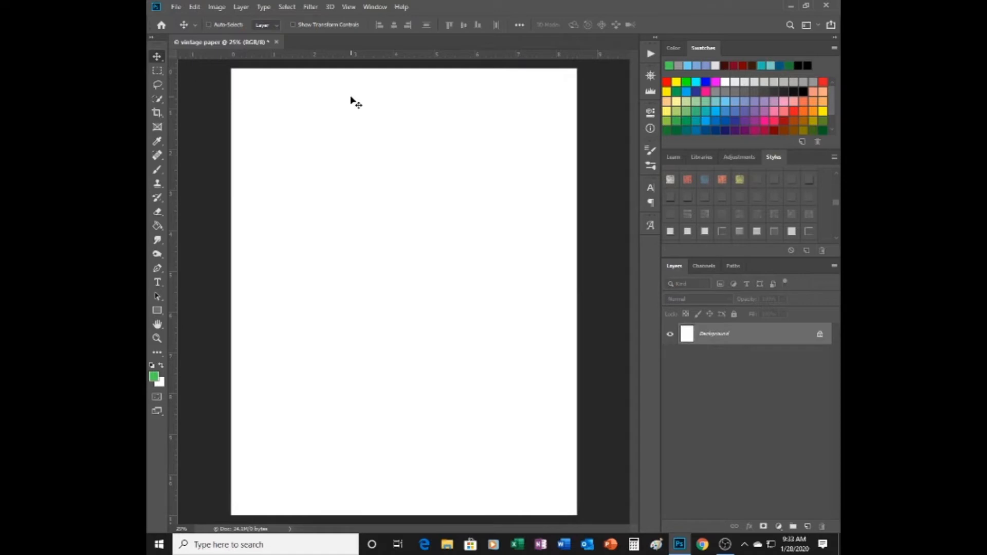
Step: Set the foreground color to a darker, more muted green within the printable gamut and fill the Background with it
{"action": "left_click", "coordinate": [153, 376]}
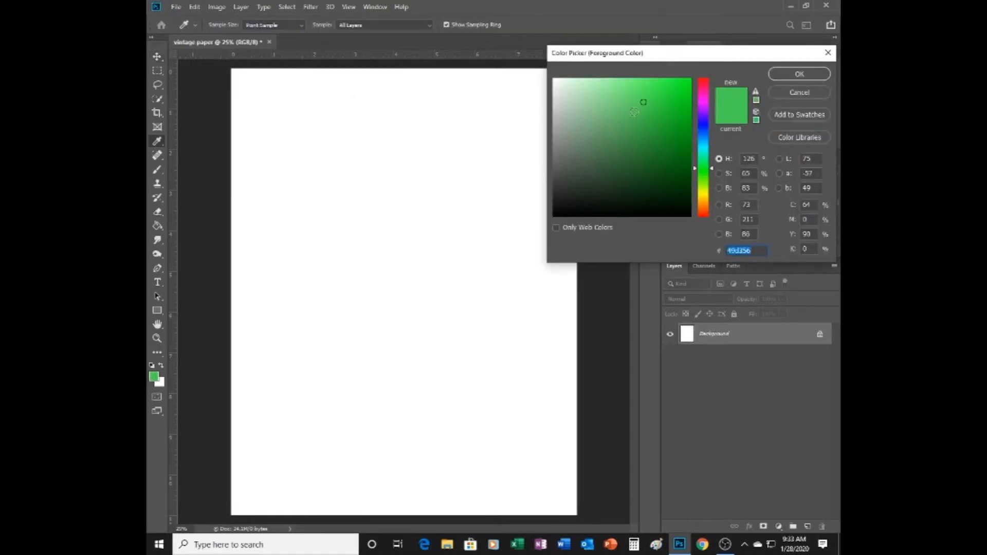
{"action": "left_click_drag", "start_coordinate": [636, 116], "coordinate": [630, 119]}
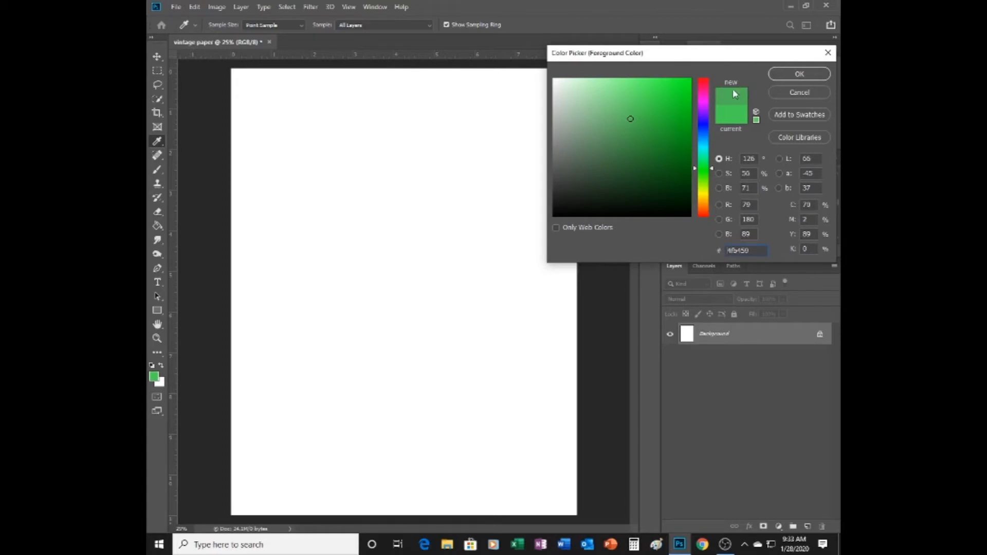
{"action": "left_click", "coordinate": [641, 110]}
{"action": "left_click", "coordinate": [632, 121]}
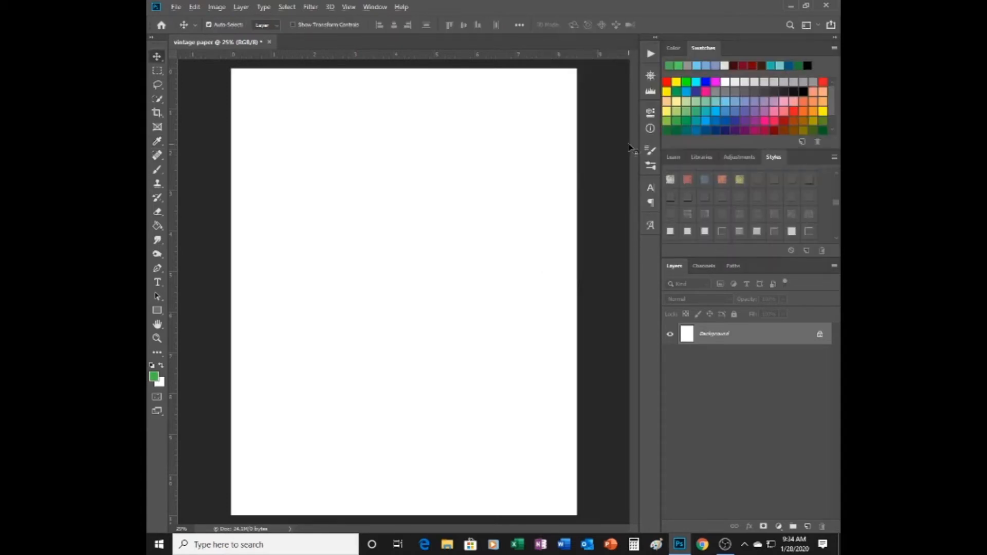
{"action": "key", "text": "alt+BackSpace"}
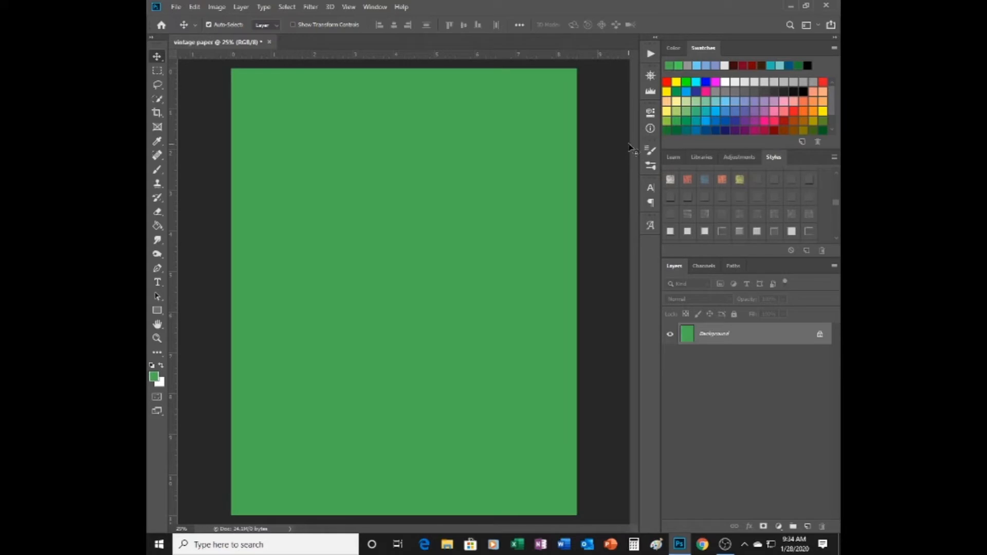
Step: Toggle the gamut warning for the green page and add a new empty layer above the Background
{"action": "left_click", "coordinate": [347, 9]}
{"action": "left_click", "coordinate": [362, 39]}
{"action": "left_click", "coordinate": [808, 527]}
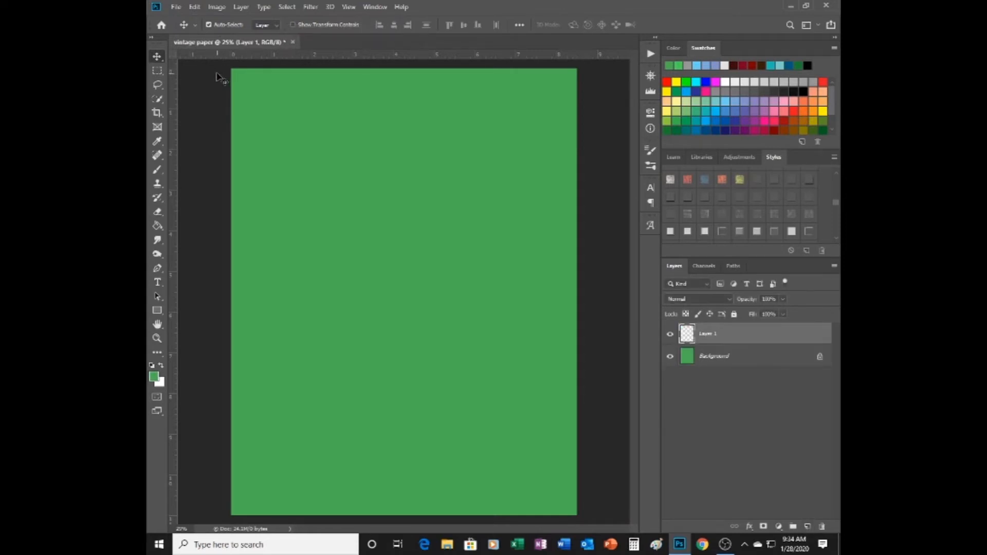
Step: Choose the first KYLE Ultimate brush in the Dry Media Brushes group for the Brush tool
{"action": "left_click", "coordinate": [158, 172]}
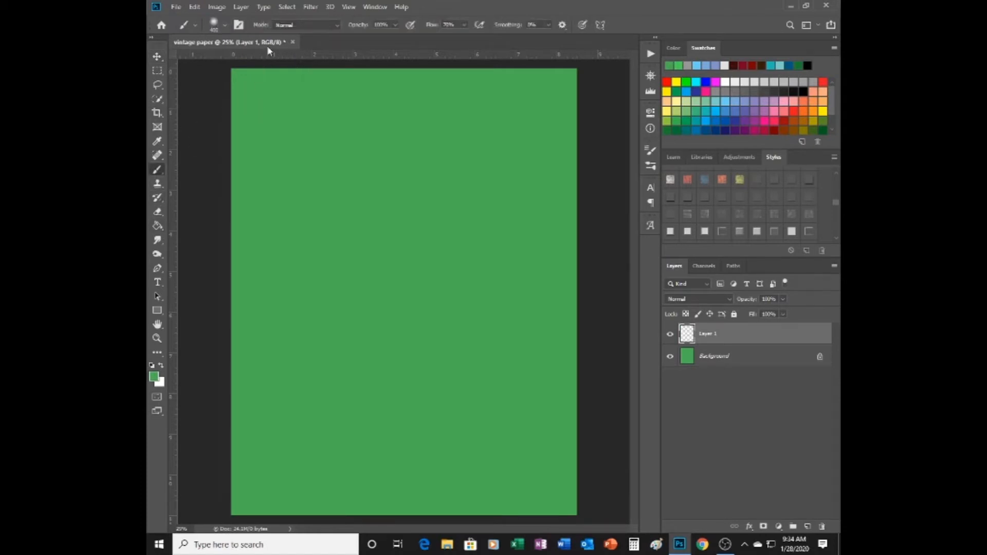
{"action": "left_click", "coordinate": [225, 26]}
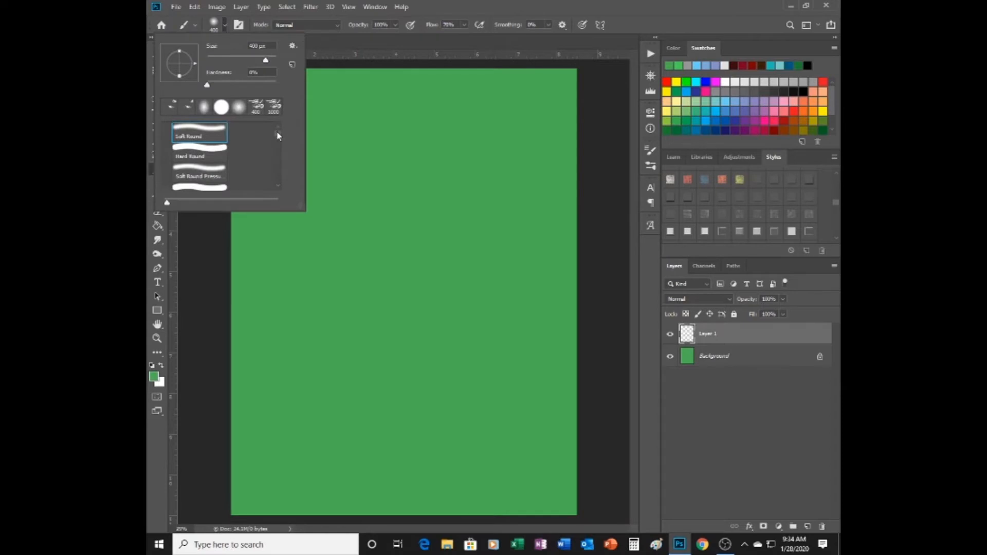
{"action": "scroll", "coordinate": [278, 133], "scroll_direction": "up", "scroll_amount": 1}
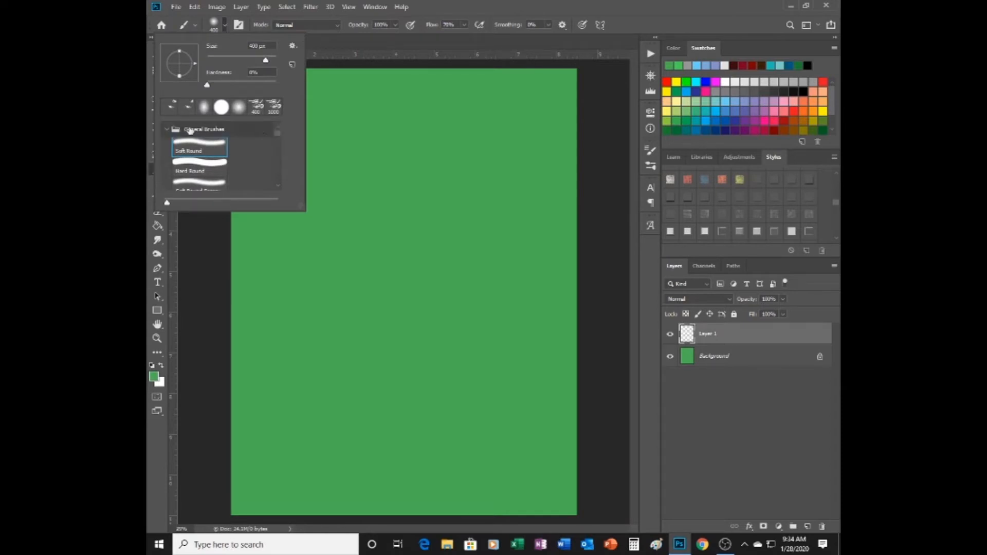
{"action": "left_click", "coordinate": [168, 129]}
{"action": "scroll", "coordinate": [206, 141], "scroll_direction": "down", "scroll_amount": 2}
{"action": "scroll", "coordinate": [206, 141], "scroll_direction": "down", "scroll_amount": 2}
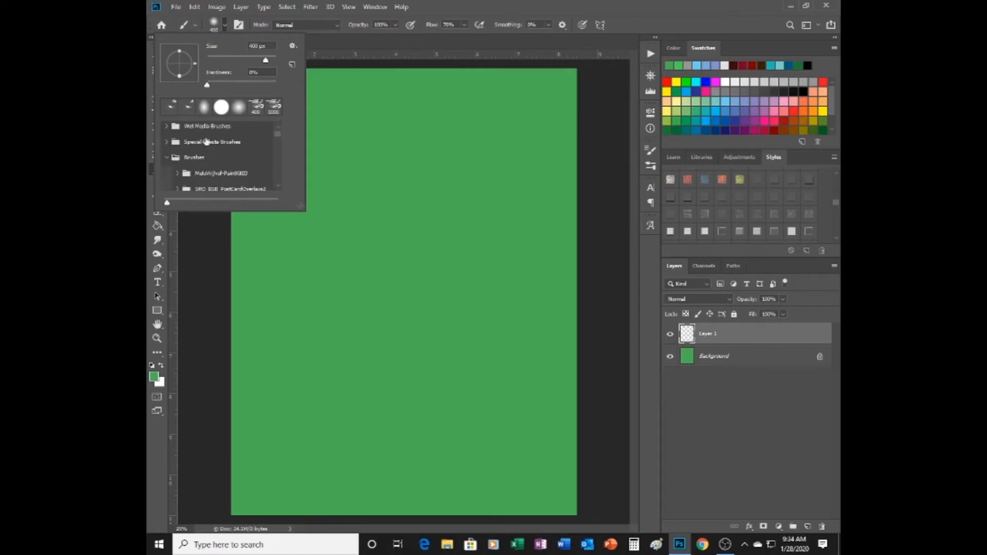
{"action": "left_click", "coordinate": [164, 132]}
{"action": "scroll", "coordinate": [208, 187], "scroll_direction": "up", "scroll_amount": 2}
{"action": "scroll", "coordinate": [212, 189], "scroll_direction": "up", "scroll_amount": 1}
{"action": "scroll", "coordinate": [213, 188], "scroll_direction": "up", "scroll_amount": 1}
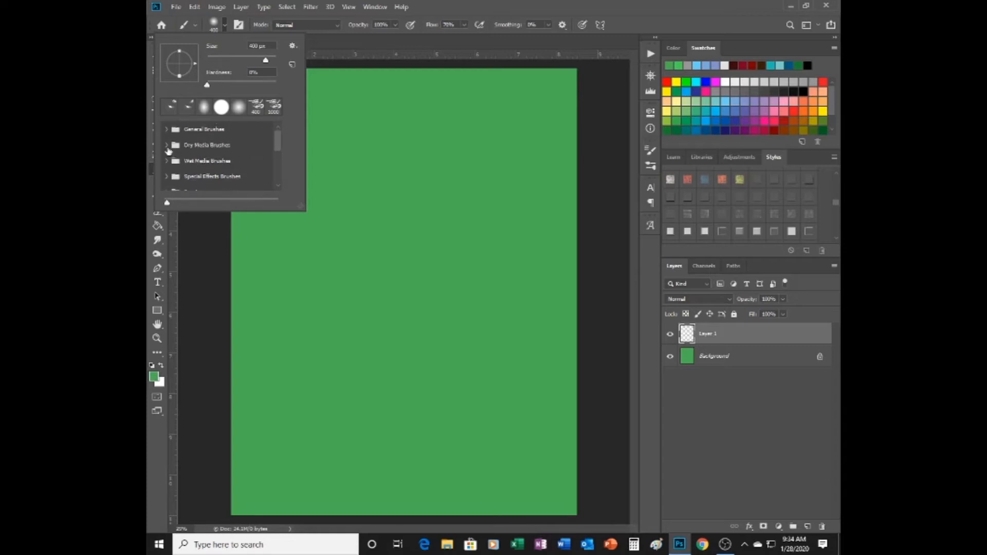
{"action": "left_click", "coordinate": [166, 146]}
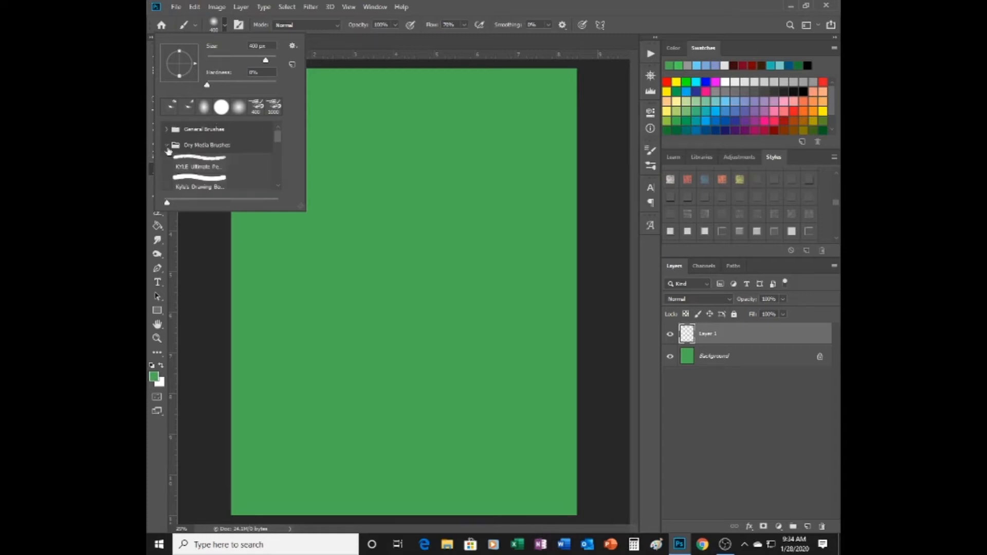
{"action": "left_click", "coordinate": [201, 165]}
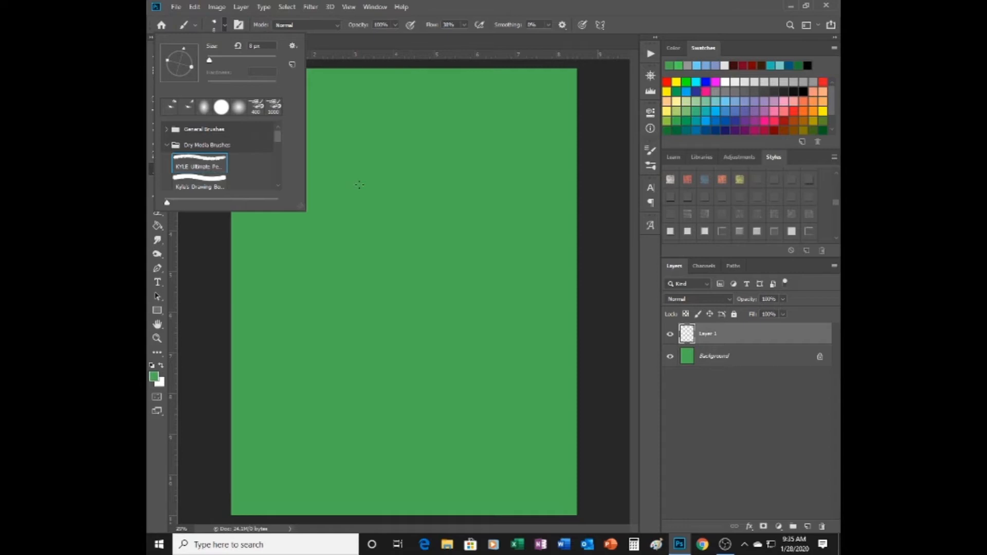
{"action": "left_click", "coordinate": [359, 184]}
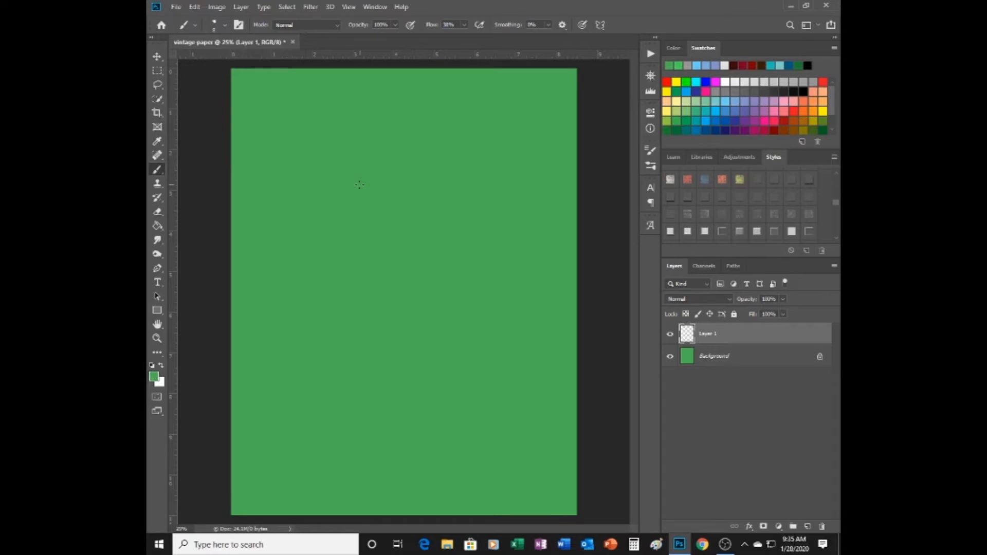
Step: Enlarge the brush tip to about 1200 px
{"action": "key", "text": "bracketright"}
{"action": "key", "text": "bracketright"}
{"action": "key", "text": "bracketright"}
{"action": "key", "text": "bracketright"}
{"action": "key", "text": "bracketright"}
{"action": "key", "text": "bracketright"}
{"action": "key", "text": "bracketright"}
{"action": "key", "text": "bracketright"}
{"action": "key", "text": "bracketright"}
{"action": "key", "text": "bracketright"}
{"action": "key", "text": "bracketright"}
{"action": "key", "text": "bracketright"}
{"action": "key", "text": "bracketright"}
{"action": "key", "text": "bracketright"}
{"action": "key", "text": "bracketright"}
{"action": "key", "text": "bracketright"}
{"action": "key", "text": "bracketright"}
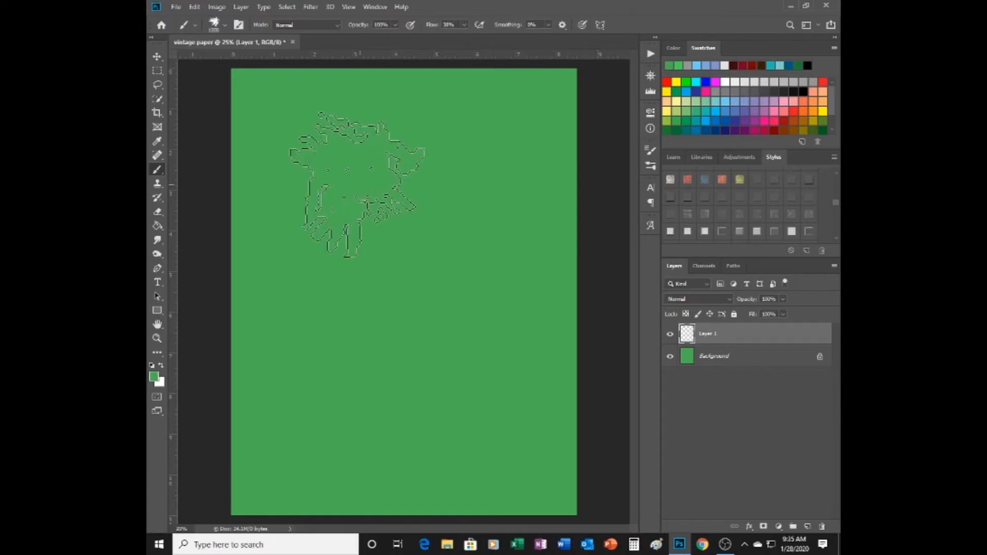
Step: Try the brush tip at about 1800 px and 800 px, then return it to 1200 px
{"action": "key", "text": "bracketright"}
{"action": "key", "text": "bracketright"}
{"action": "key", "text": "bracketright"}
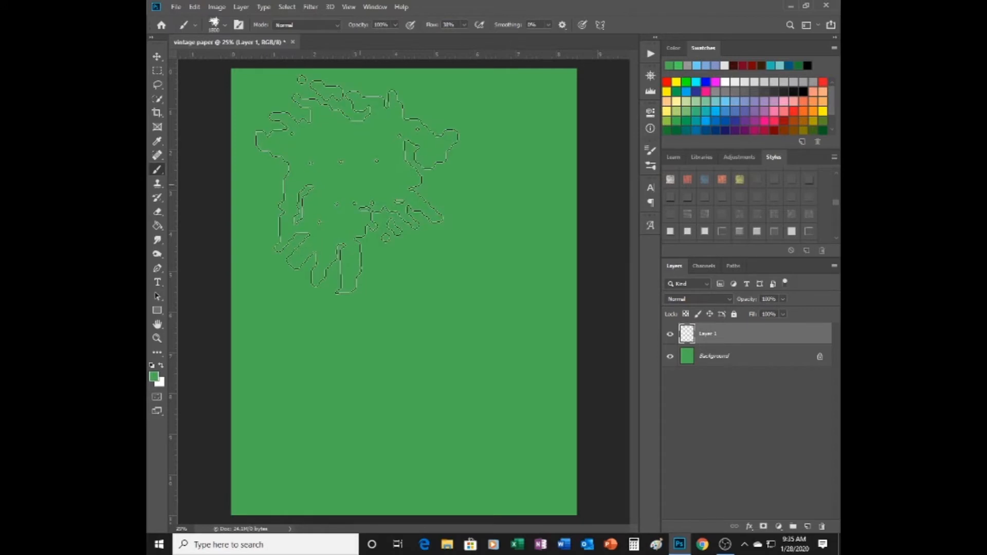
{"action": "key", "text": "bracketleft"}
{"action": "key", "text": "bracketleft"}
{"action": "key", "text": "bracketleft"}
{"action": "key", "text": "bracketleft"}
{"action": "key", "text": "bracketleft"}
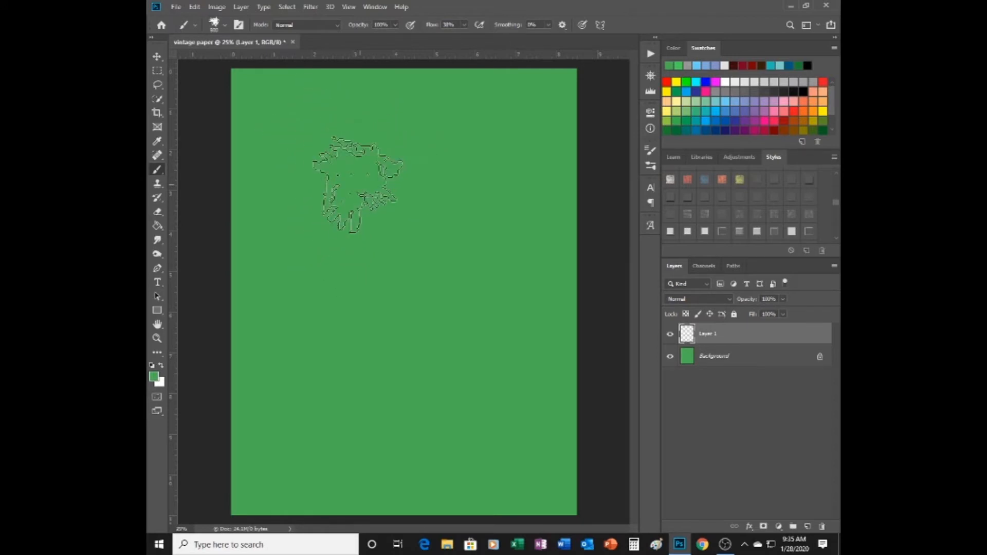
{"action": "key", "text": "bracketright"}
{"action": "key", "text": "bracketright"}
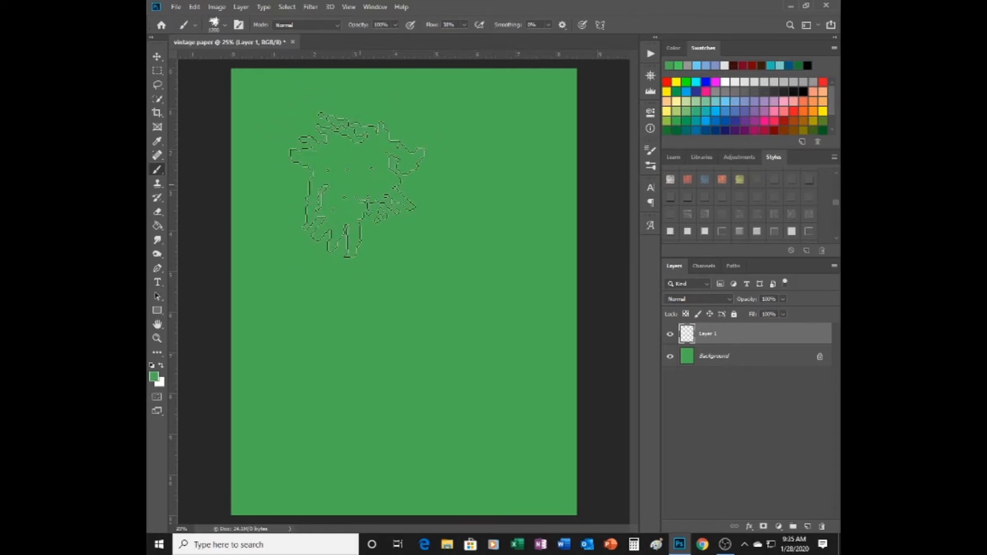
Step: Set the foreground color to a printable medium pink, #cd61a8 (RGB 205, 97, 168)
{"action": "left_click", "coordinate": [153, 378]}
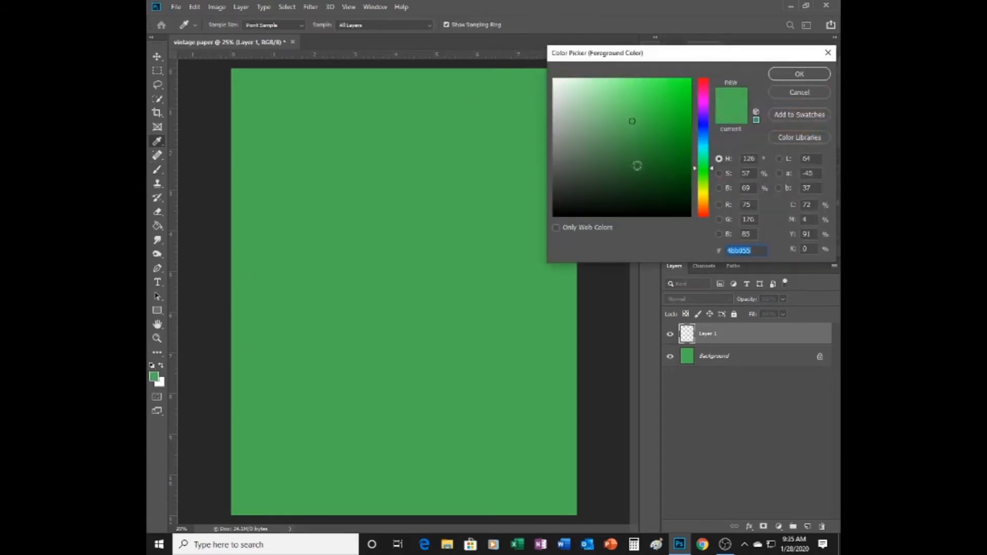
{"action": "left_click", "coordinate": [705, 191]}
{"action": "left_click", "coordinate": [632, 149]}
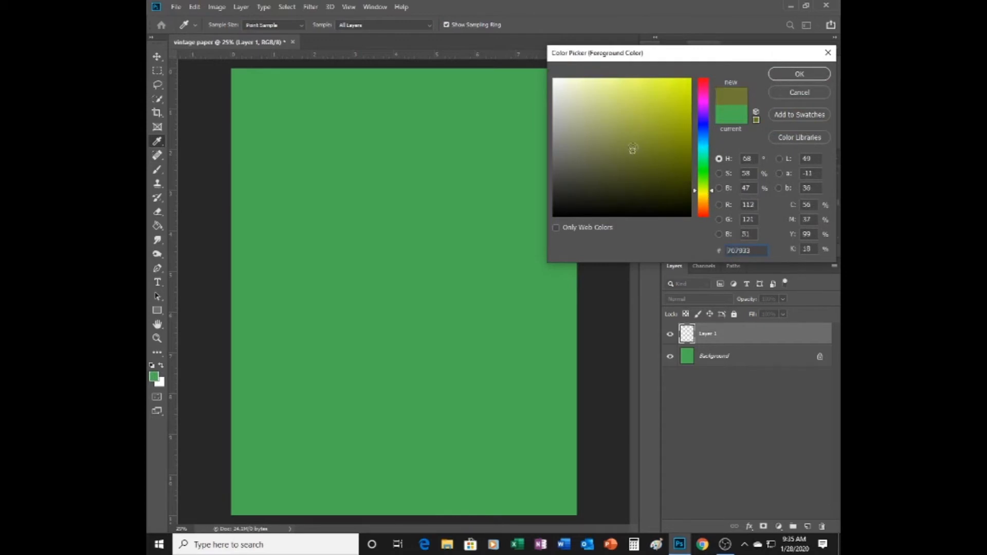
{"action": "left_click", "coordinate": [632, 132]}
{"action": "left_click", "coordinate": [629, 120]}
{"action": "left_click", "coordinate": [647, 144]}
{"action": "left_click", "coordinate": [617, 111]}
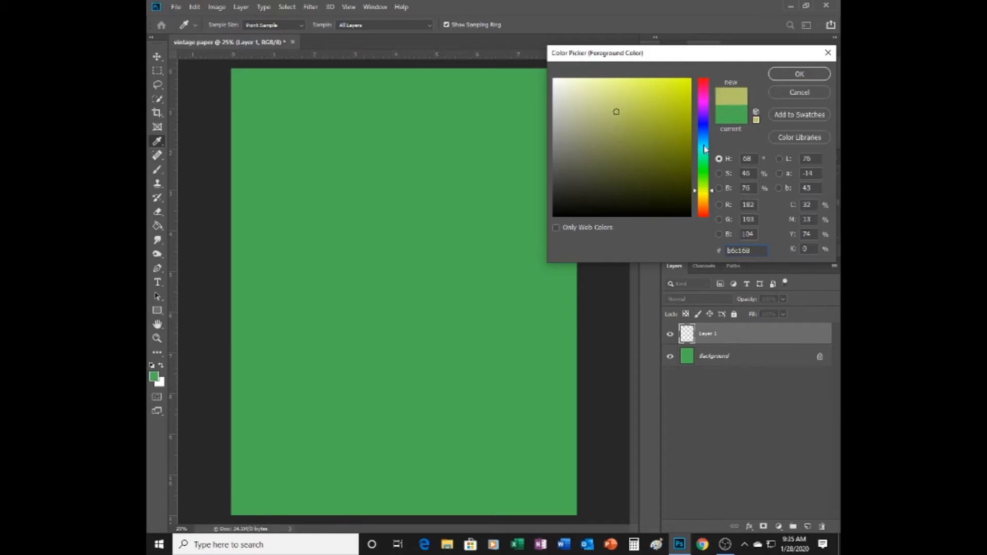
{"action": "left_click", "coordinate": [704, 103]}
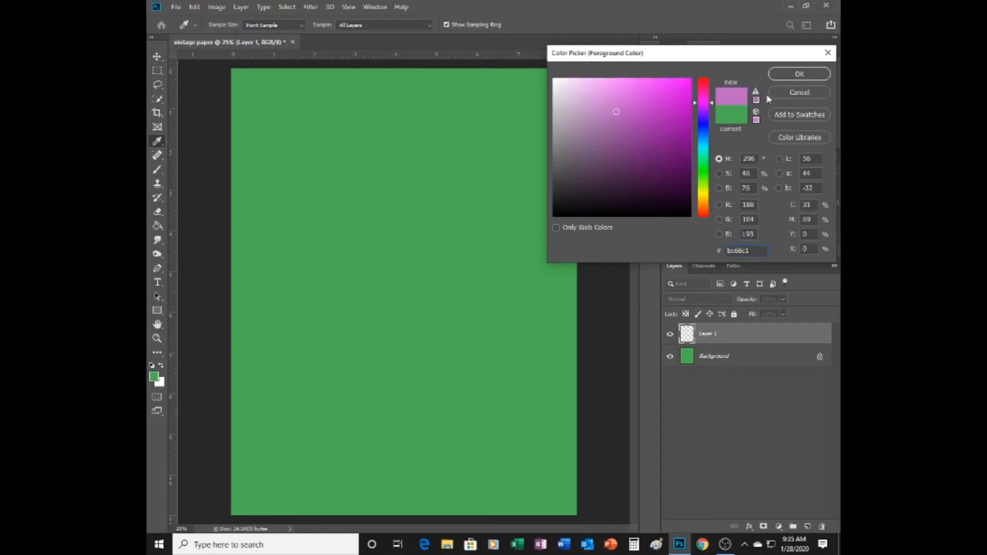
{"action": "left_click", "coordinate": [706, 94]}
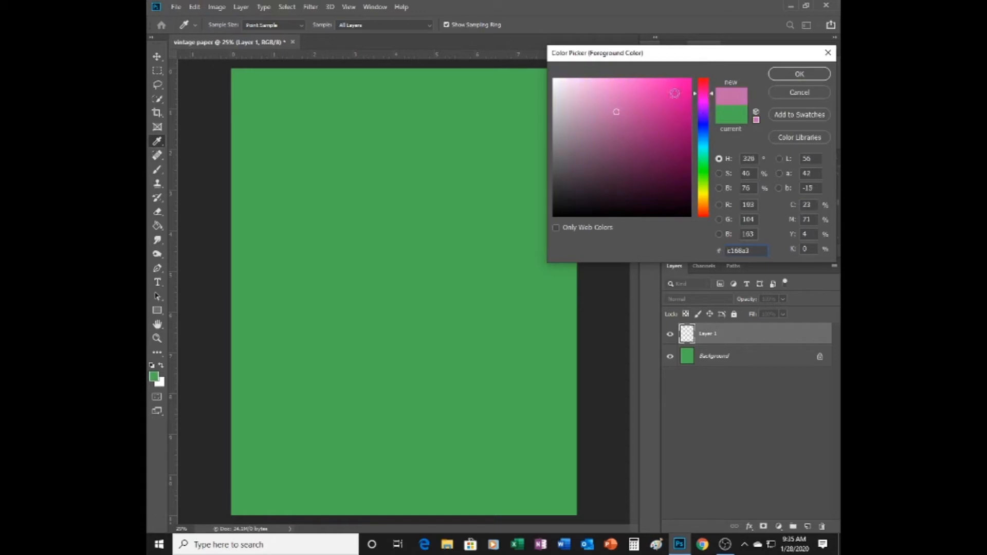
{"action": "left_click", "coordinate": [616, 87]}
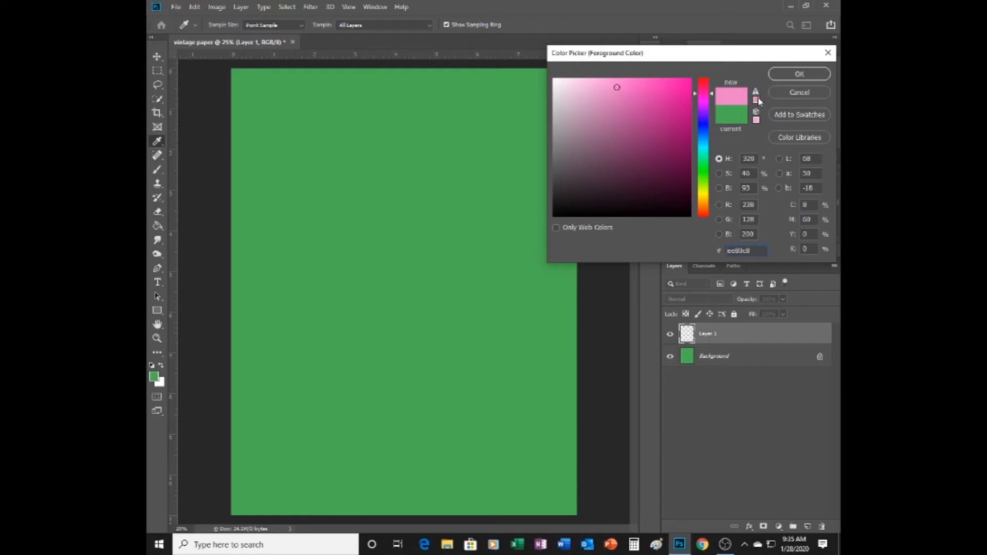
{"action": "left_click_drag", "start_coordinate": [619, 87], "coordinate": [612, 88]}
{"action": "left_click", "coordinate": [612, 101]}
{"action": "left_click", "coordinate": [618, 95]}
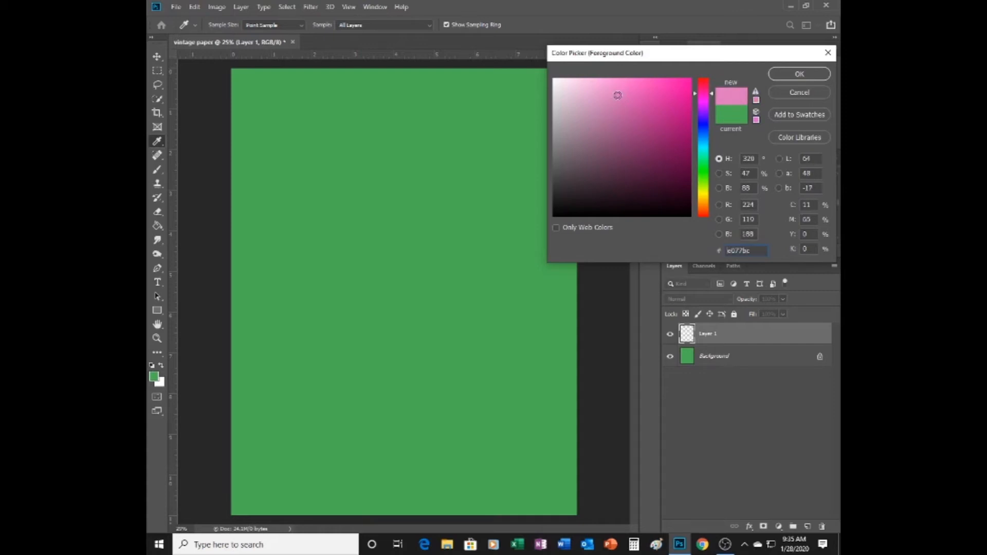
{"action": "mouse_move", "coordinate": [615, 95]}
{"action": "left_mouse_down"}
{"action": "mouse_move", "coordinate": [615, 83]}
{"action": "mouse_move", "coordinate": [607, 91]}
{"action": "mouse_move", "coordinate": [618, 83]}
{"action": "mouse_move", "coordinate": [625, 105]}
{"action": "left_mouse_up"}
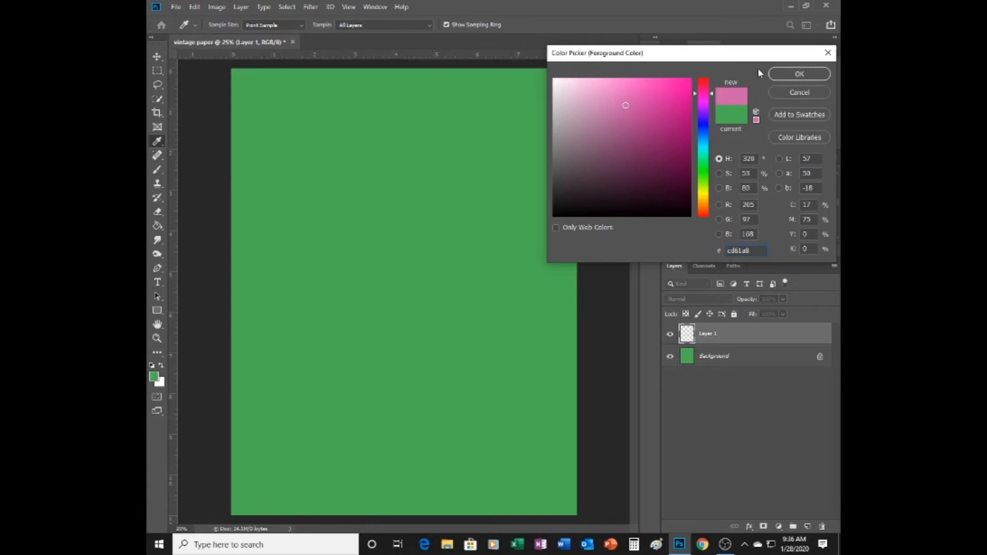
{"action": "left_click", "coordinate": [800, 75]}
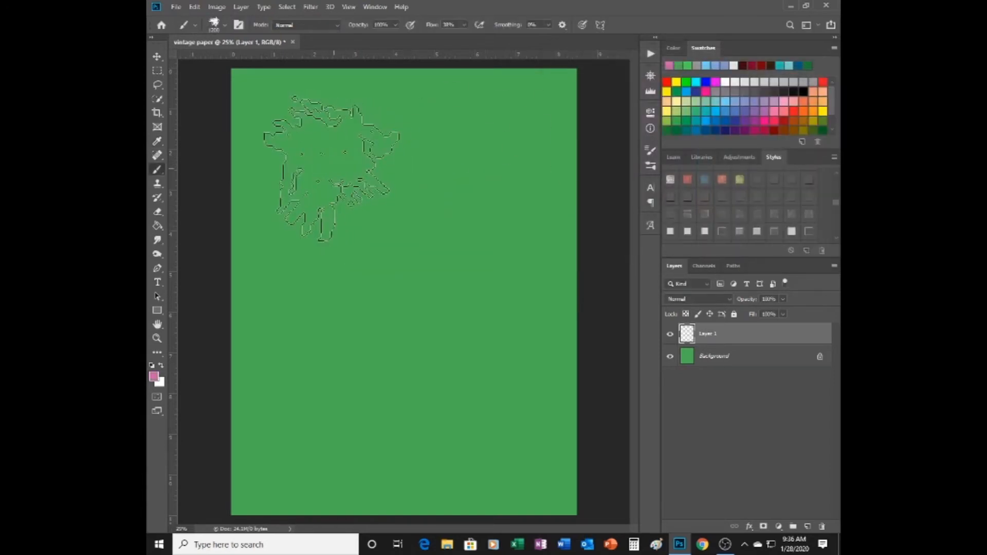
Step: Paint six scattered pink splatters across the page on Layer 1 with the textured brush
{"action": "mouse_move", "coordinate": [330, 167]}
{"action": "left_mouse_down"}
{"action": "mouse_move", "coordinate": [314, 167]}
{"action": "mouse_move", "coordinate": [429, 216]}
{"action": "mouse_move", "coordinate": [453, 239]}
{"action": "left_mouse_up"}
{"action": "left_click", "coordinate": [354, 368]}
{"action": "left_click", "coordinate": [474, 410]}
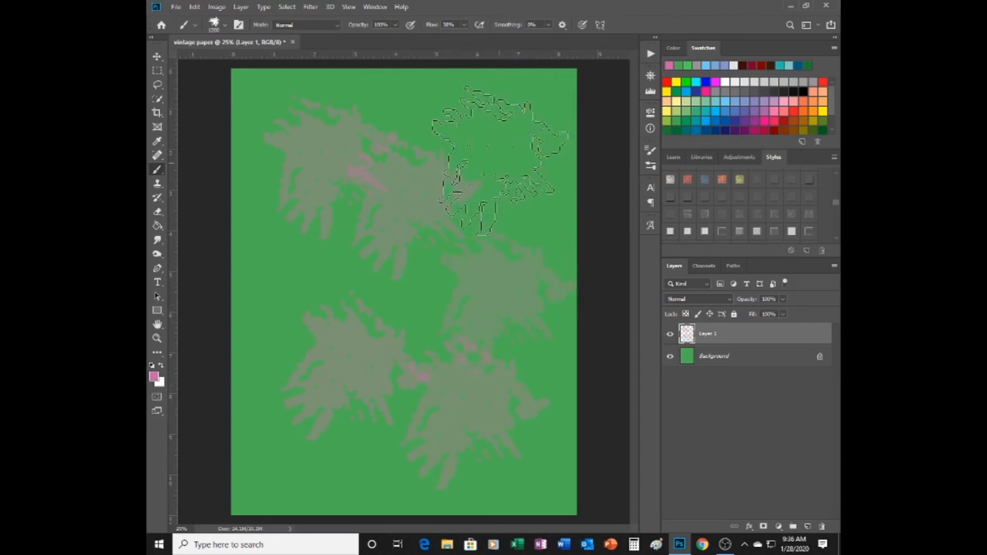
{"action": "left_click", "coordinate": [502, 159]}
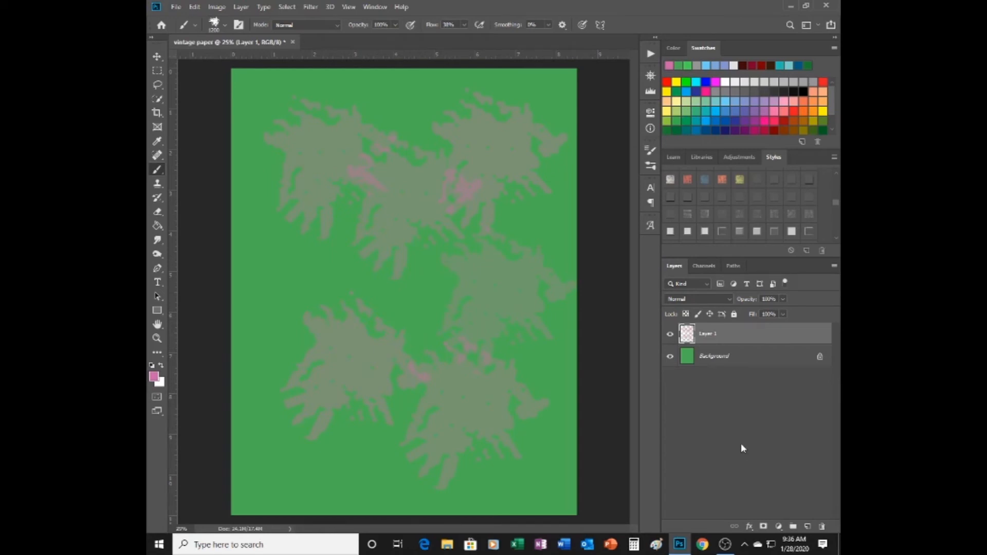
Step: Rename Layer 1 to "paint" and set its blending mode to Exclusion
{"action": "double_click", "coordinate": [706, 334]}
{"action": "type", "text": "o"}
{"action": "key", "text": "Return"}
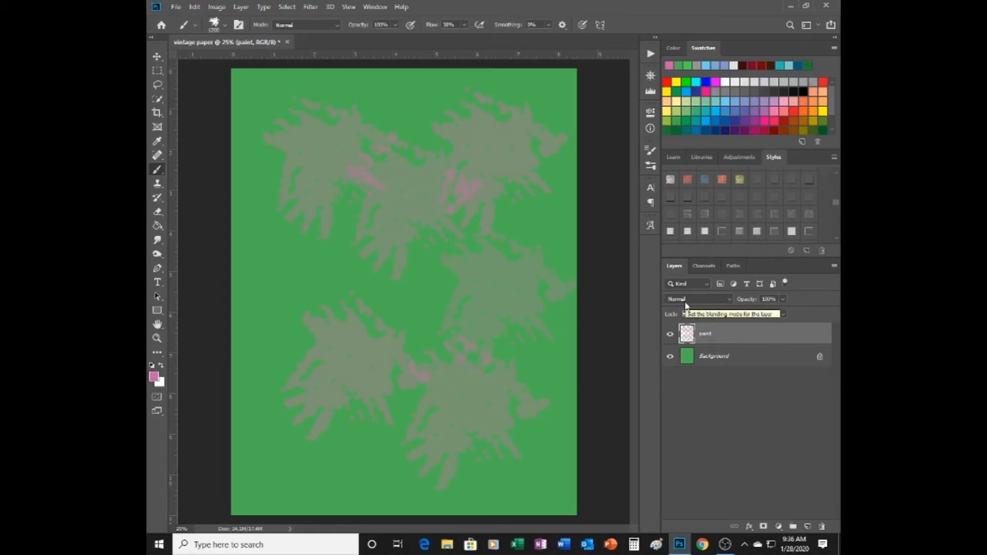
{"action": "left_click", "coordinate": [726, 299]}
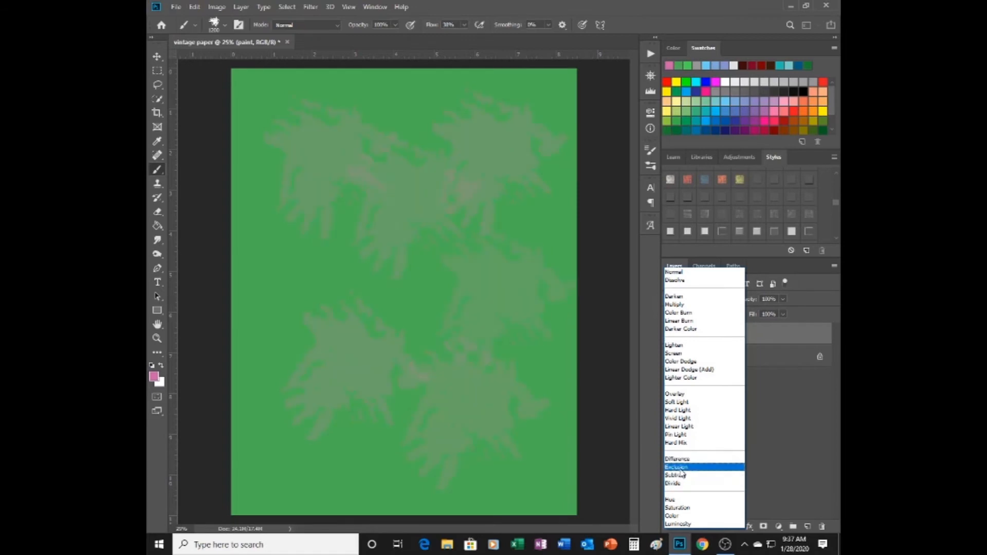
{"action": "left_click", "coordinate": [677, 467]}
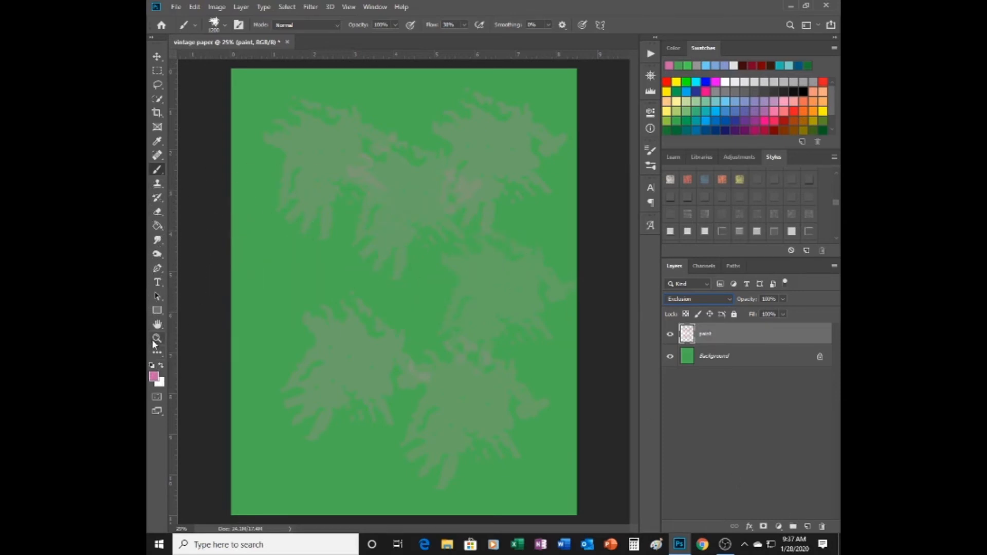
Step: Darken irregular patches of the Background with the Burn tool, using the 5000 px speckled brush, Shadows range and 100% exposure
{"action": "left_click", "coordinate": [158, 255]}
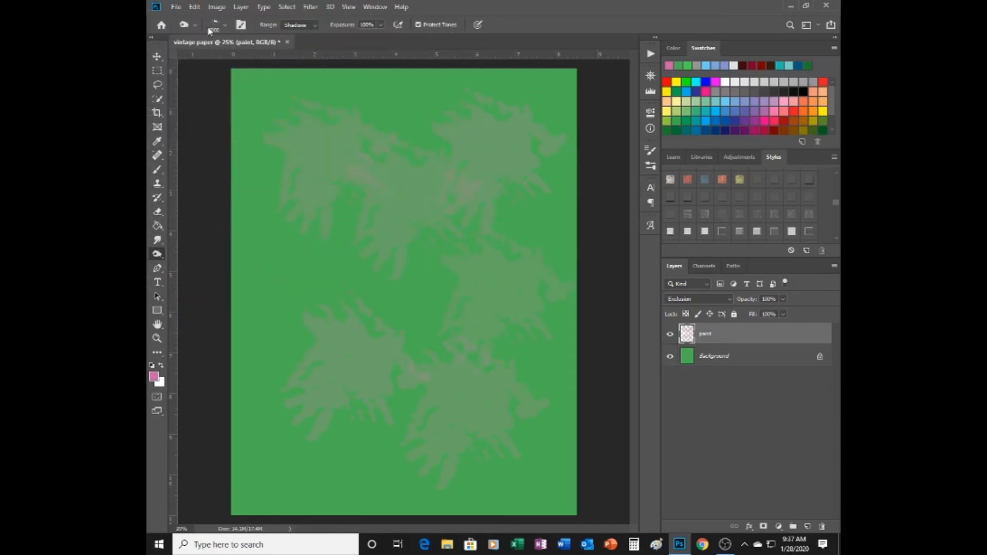
{"action": "left_click", "coordinate": [226, 24]}
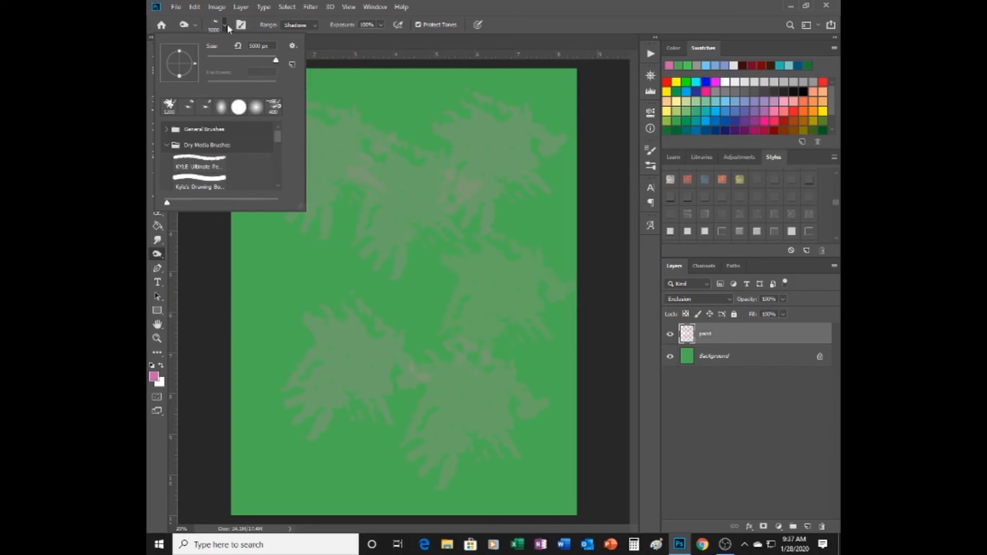
{"action": "left_click", "coordinate": [417, 234]}
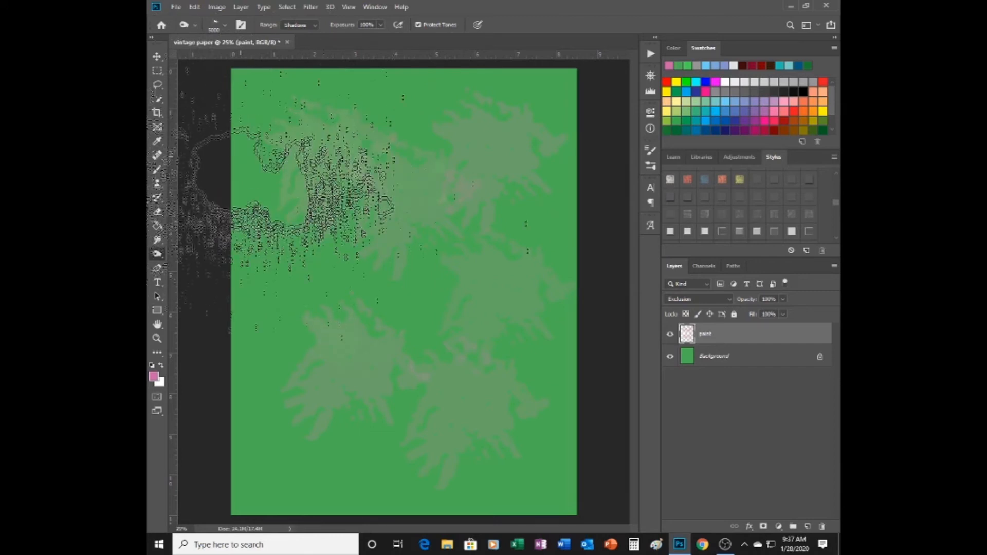
{"action": "double_click", "coordinate": [706, 334]}
{"action": "key", "text": "Return"}
{"action": "left_click", "coordinate": [712, 360]}
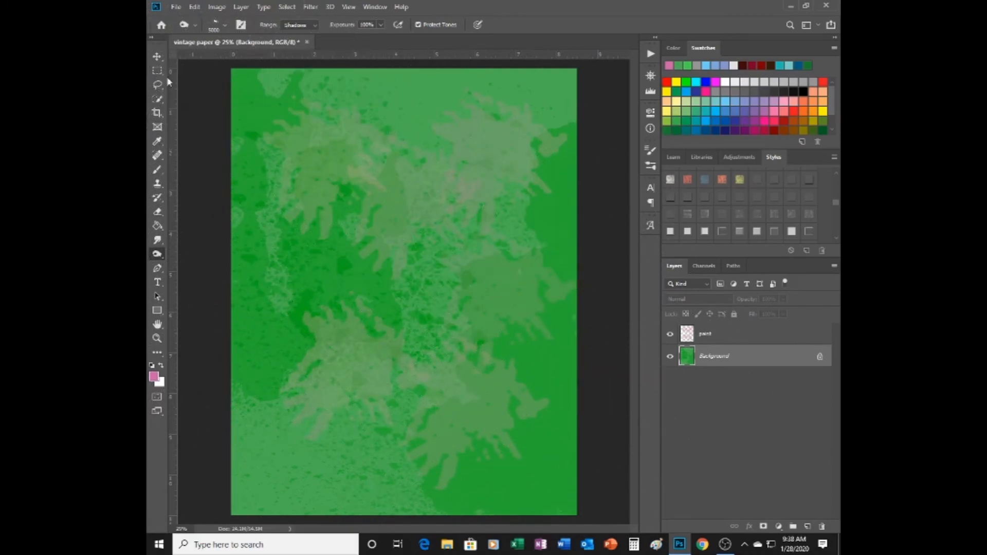
{"action": "left_click", "coordinate": [156, 56]}
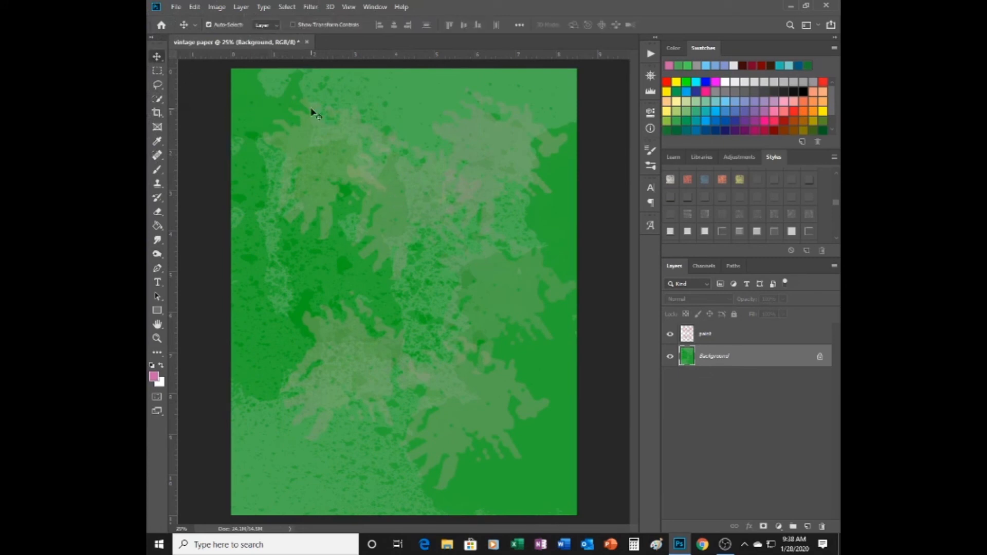
Step: Start saving the document and create a folder named "example papers" inside Pictures as its destination
{"action": "left_click", "coordinate": [175, 7]}
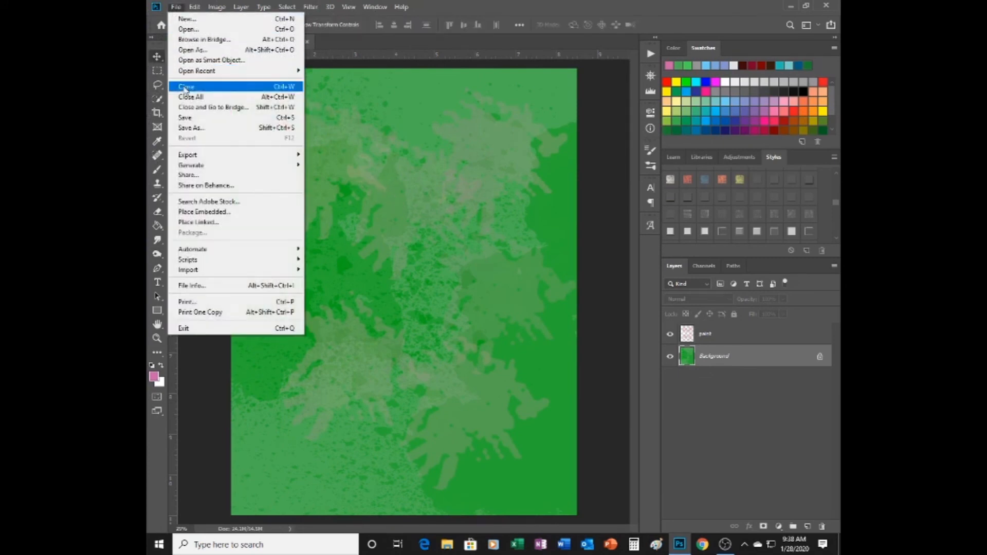
{"action": "left_click", "coordinate": [186, 118]}
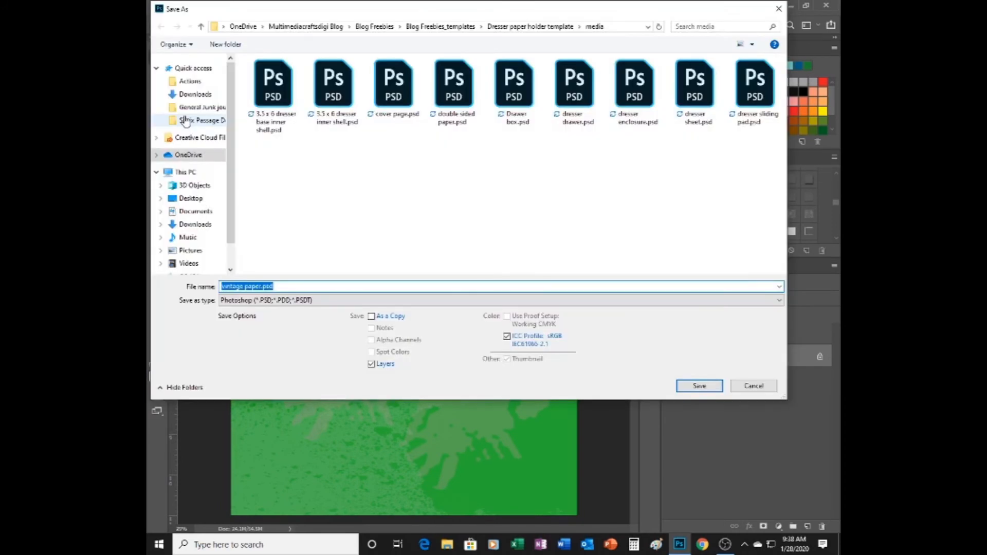
{"action": "left_click", "coordinate": [191, 156]}
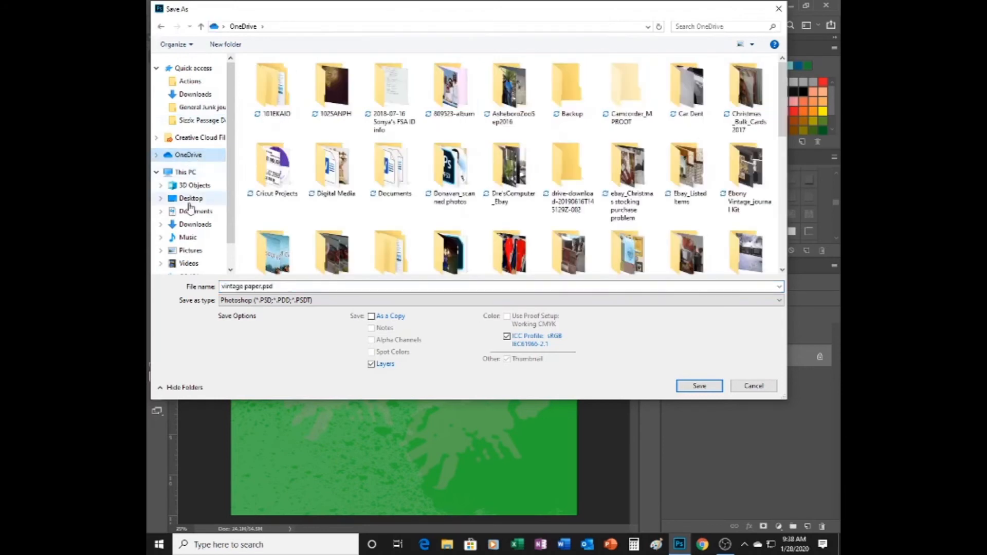
{"action": "left_click", "coordinate": [193, 252]}
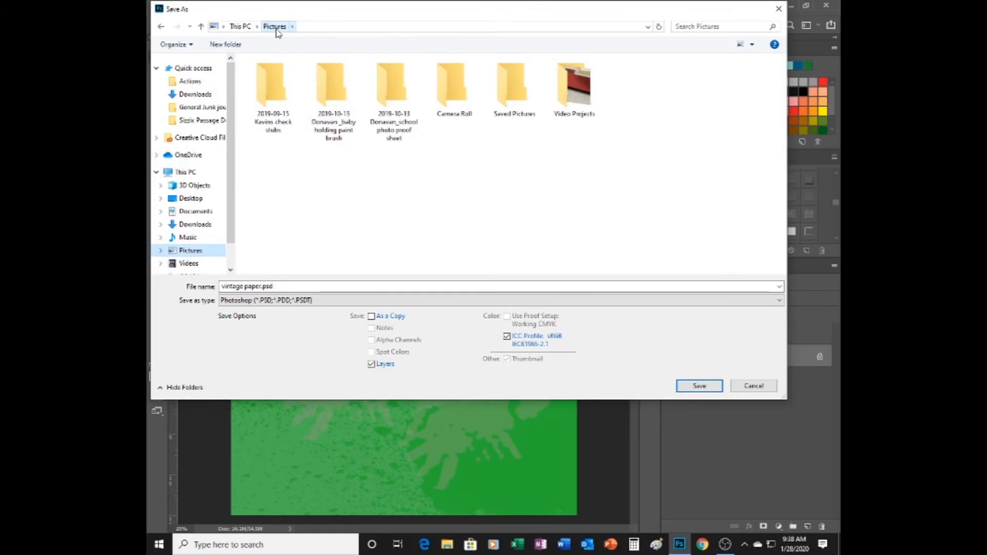
{"action": "left_click", "coordinate": [227, 45]}
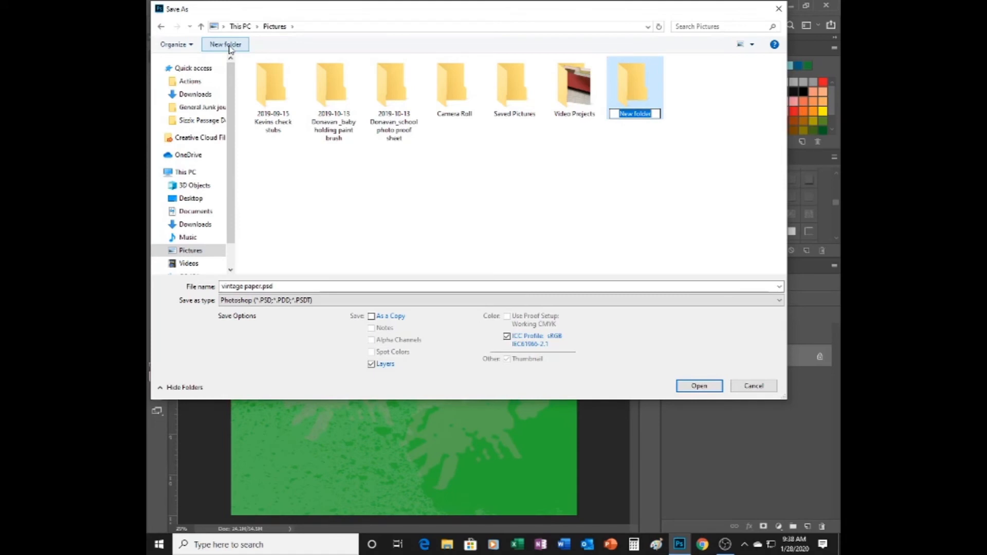
{"action": "type", "text": "example papers"}
{"action": "key", "text": "Return"}
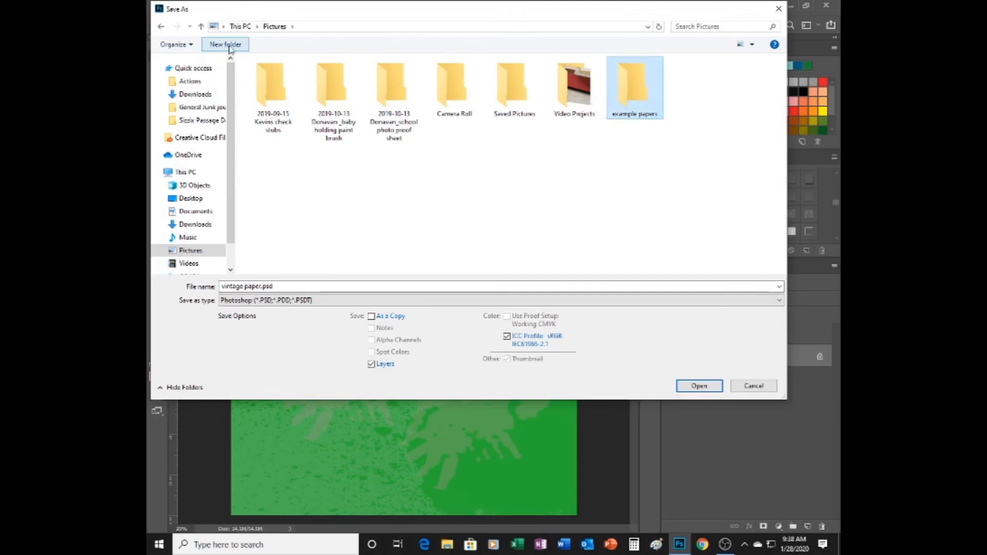
{"action": "double_click", "coordinate": [624, 97]}
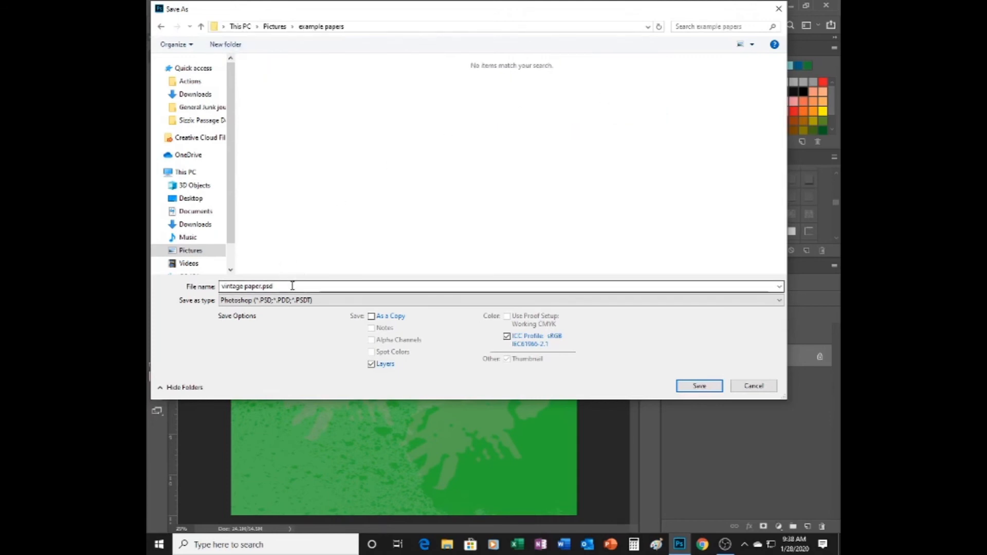
Step: Save the design as the JPEG "vintage paper.jpg" at Maximum quality 10, and close the layered document without saving its changes
{"action": "left_click", "coordinate": [287, 300]}
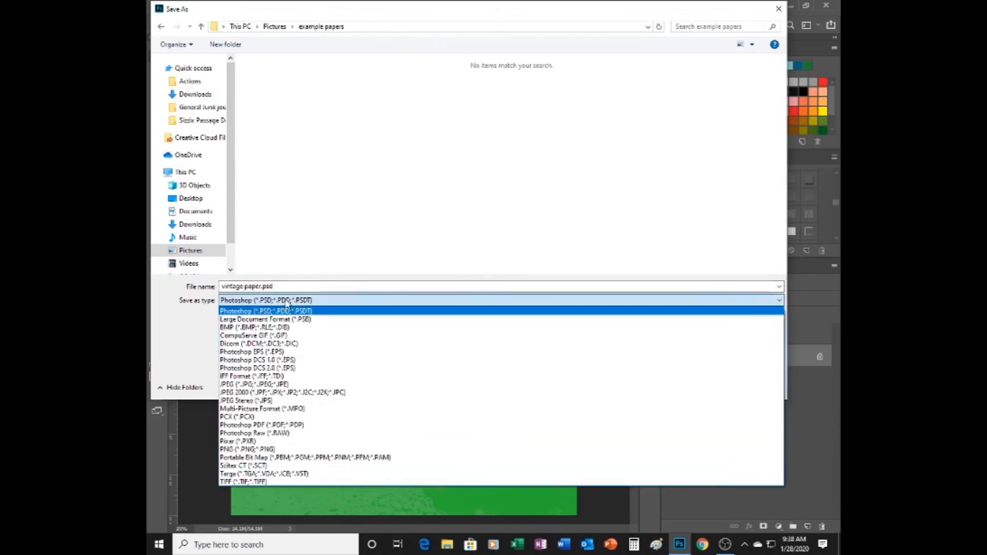
{"action": "left_click", "coordinate": [263, 384]}
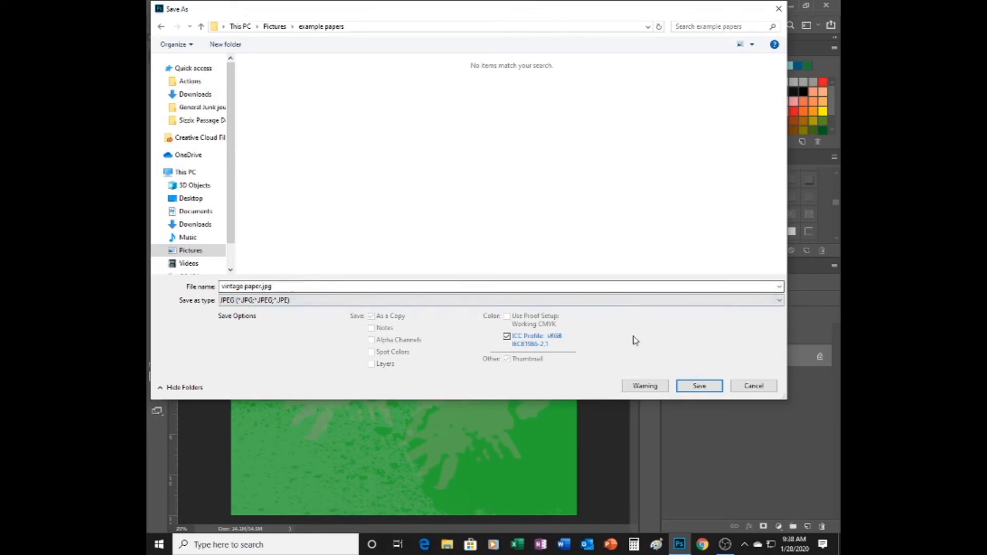
{"action": "left_click", "coordinate": [702, 389]}
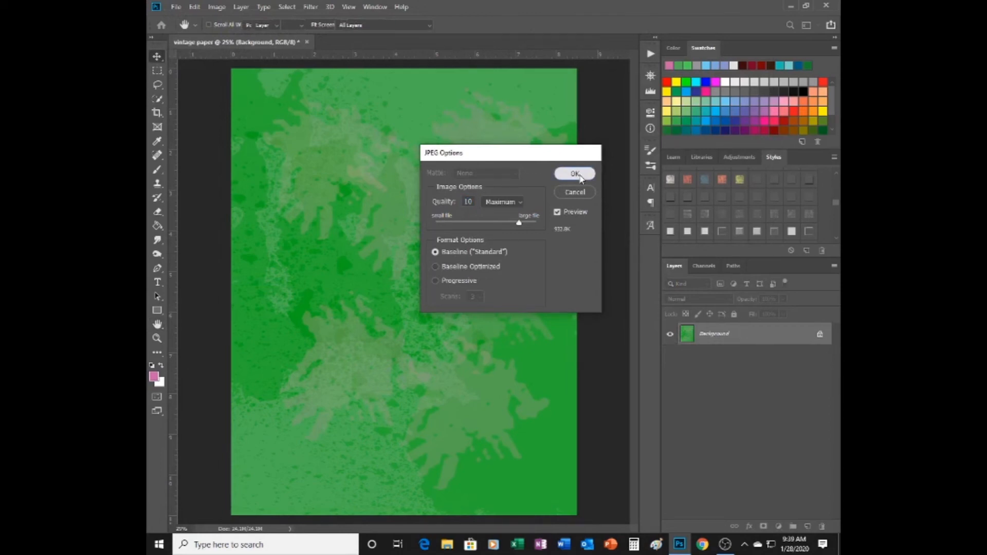
{"action": "left_click", "coordinate": [578, 175]}
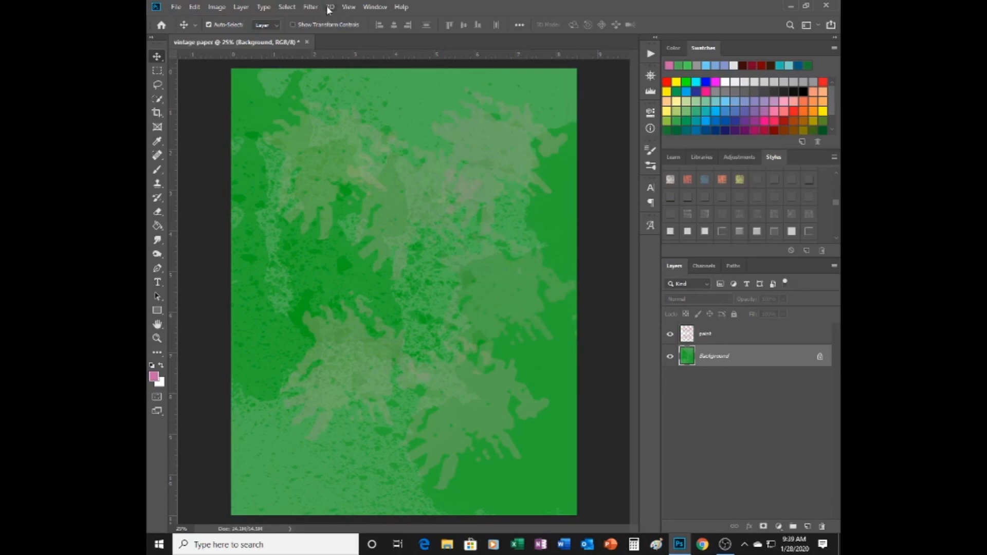
{"action": "left_click", "coordinate": [306, 42]}
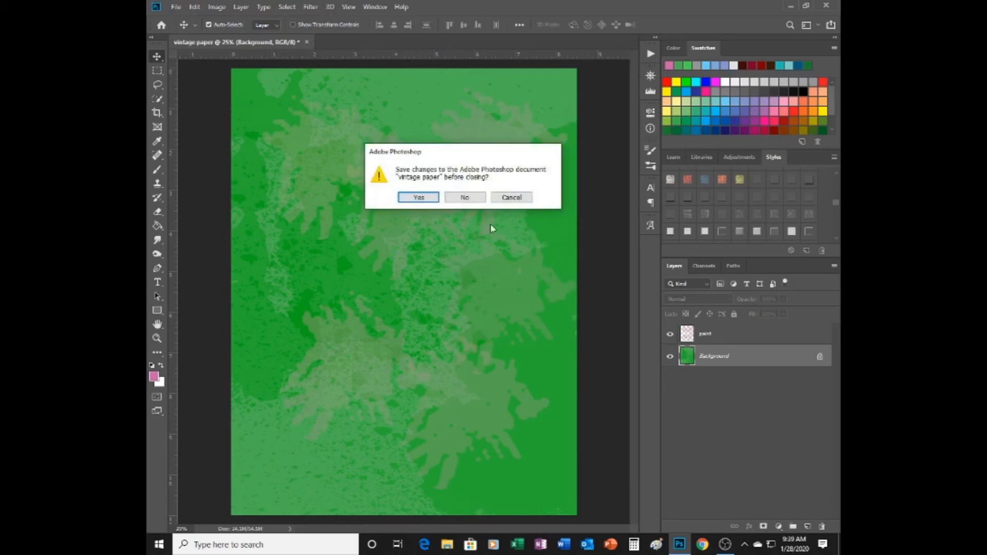
{"action": "left_click", "coordinate": [464, 199]}
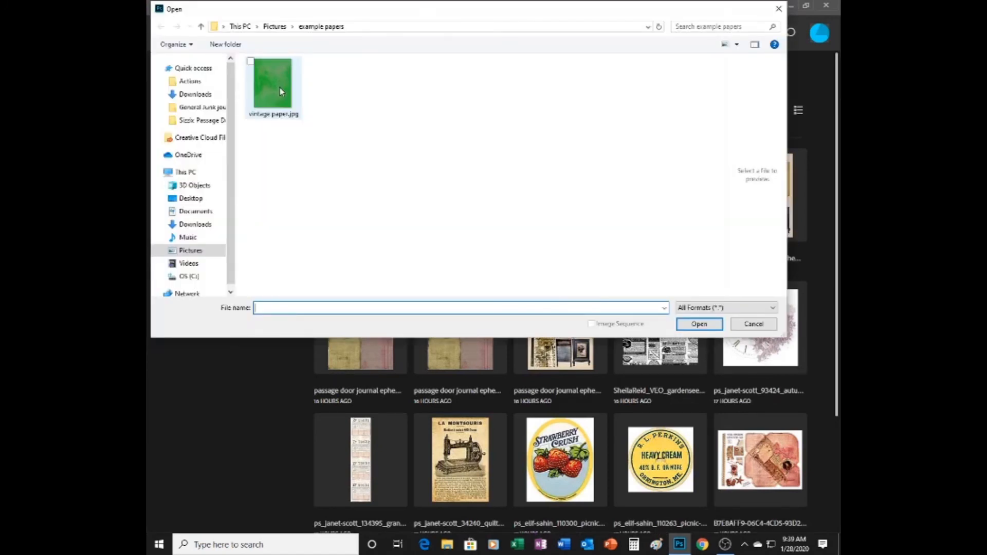
Step: Open "vintage paper.jpg" from the example papers folder and convert it to CMYK Color, accepting the U.S. Web Coated (SWOP) v2 profile
{"action": "left_click", "coordinate": [279, 87]}
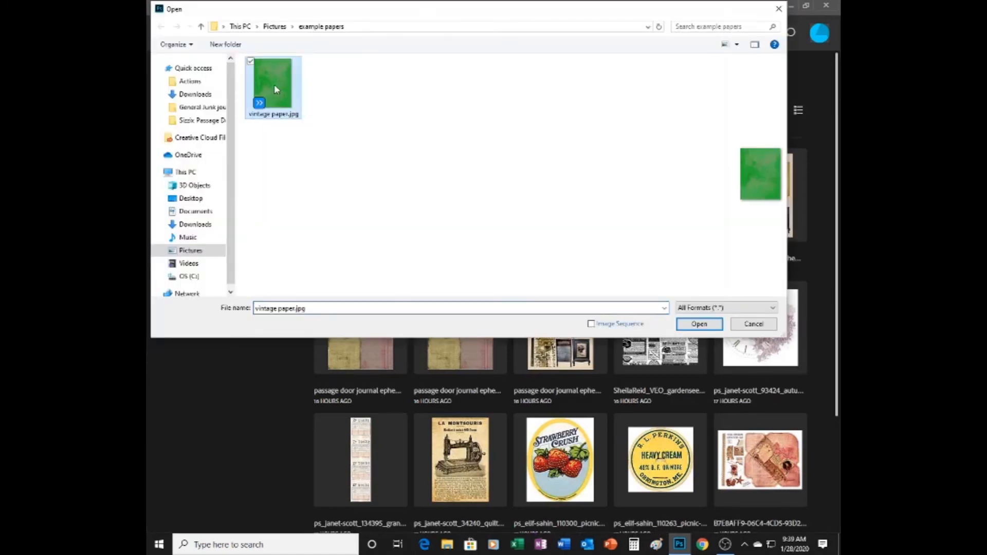
{"action": "left_click", "coordinate": [698, 324]}
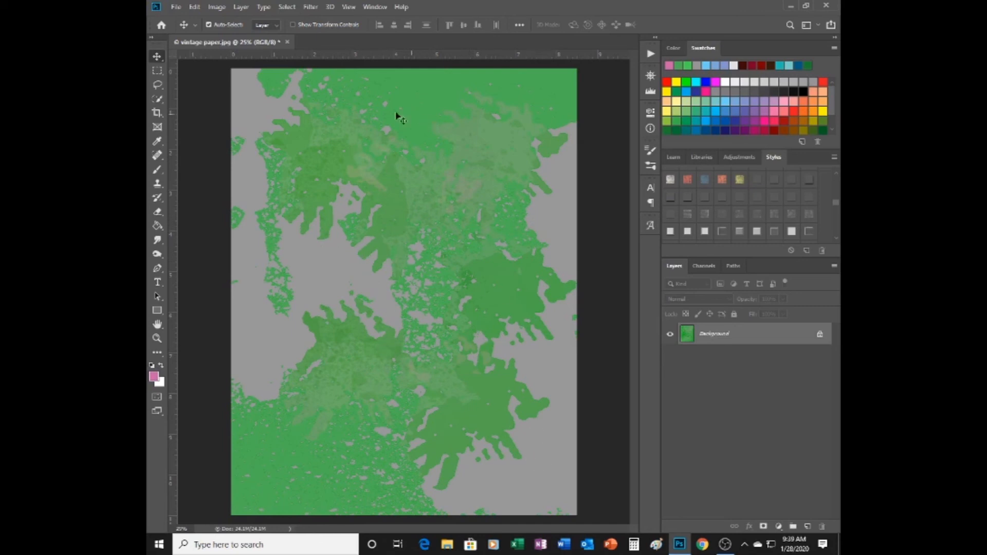
{"action": "left_click", "coordinate": [215, 7]}
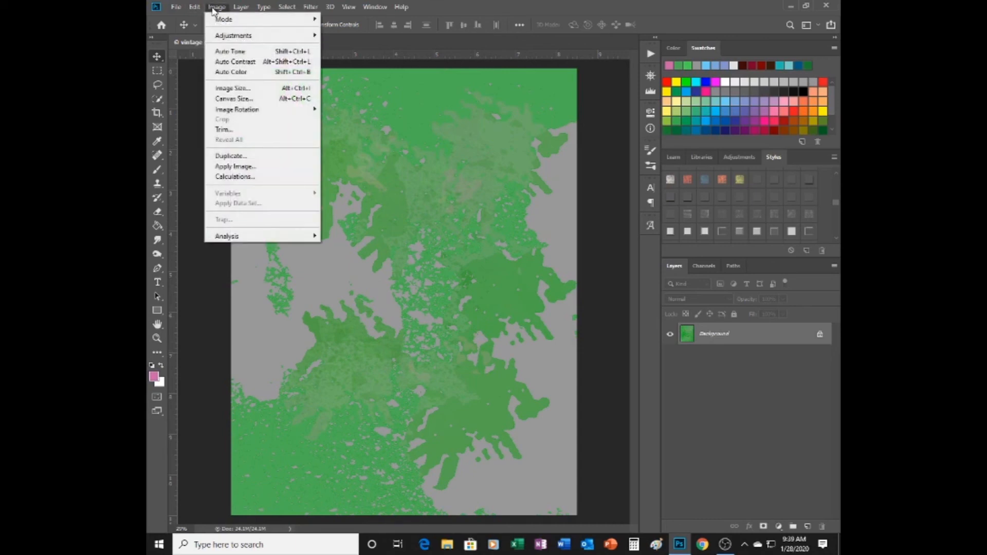
{"action": "mouse_move", "coordinate": [222, 21]}
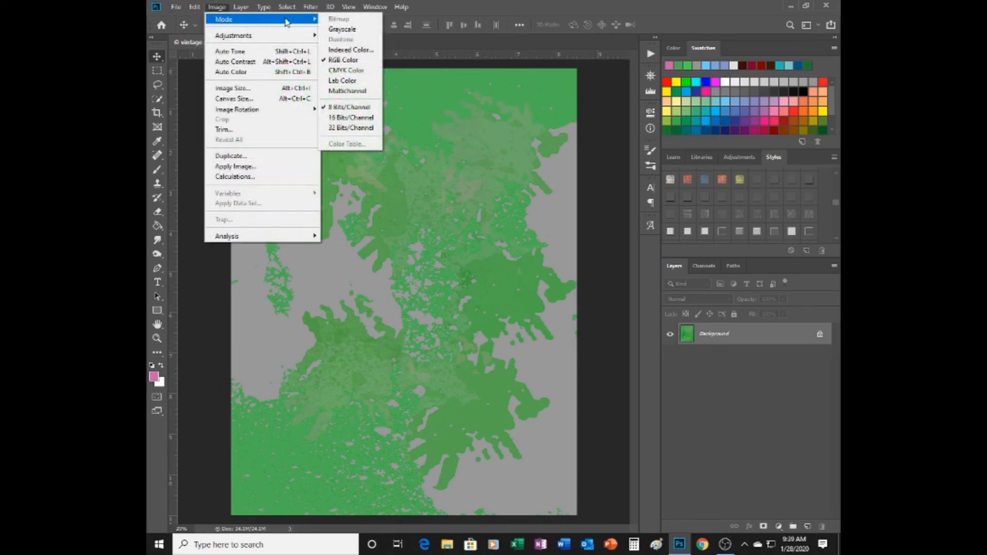
{"action": "left_click", "coordinate": [332, 74]}
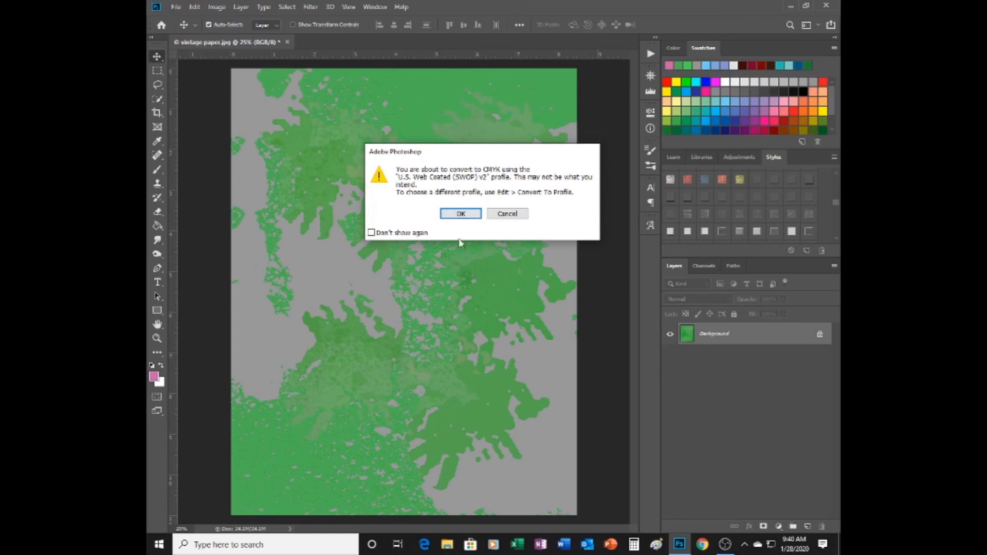
{"action": "left_click", "coordinate": [459, 213]}
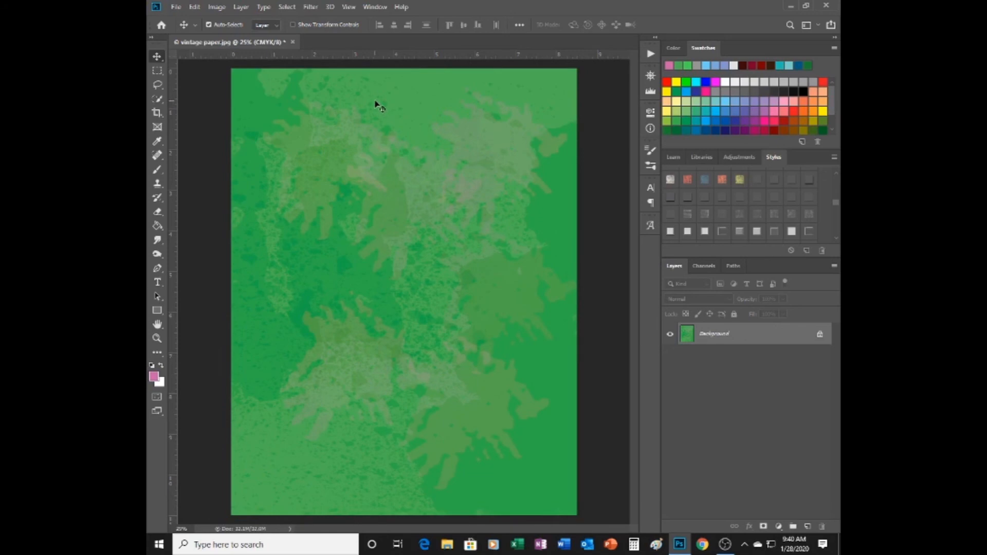
Step: Convert the image back to RGB Color and apply the Gamut Warning to check for colors that cannot be printed
{"action": "left_click", "coordinate": [217, 8]}
{"action": "mouse_move", "coordinate": [220, 20]}
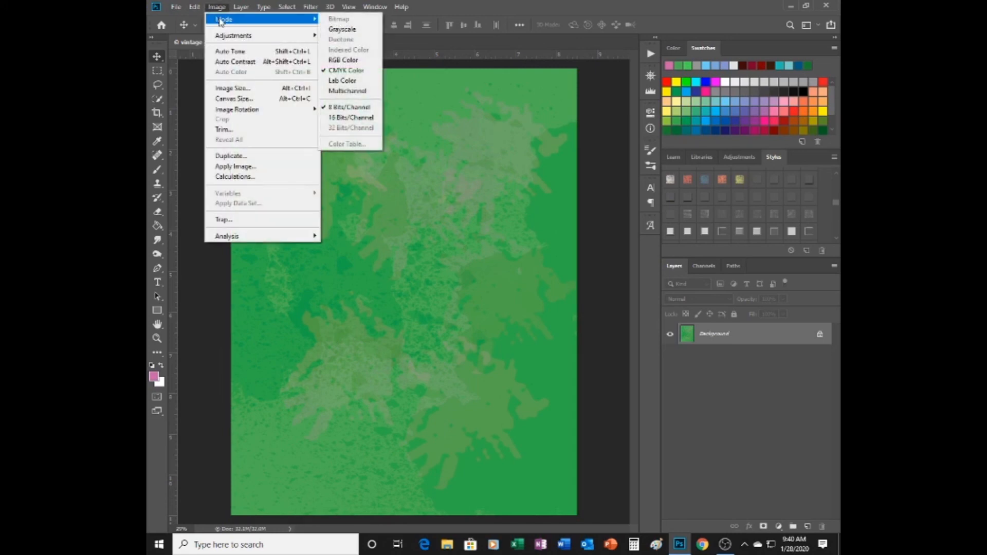
{"action": "left_click", "coordinate": [334, 60]}
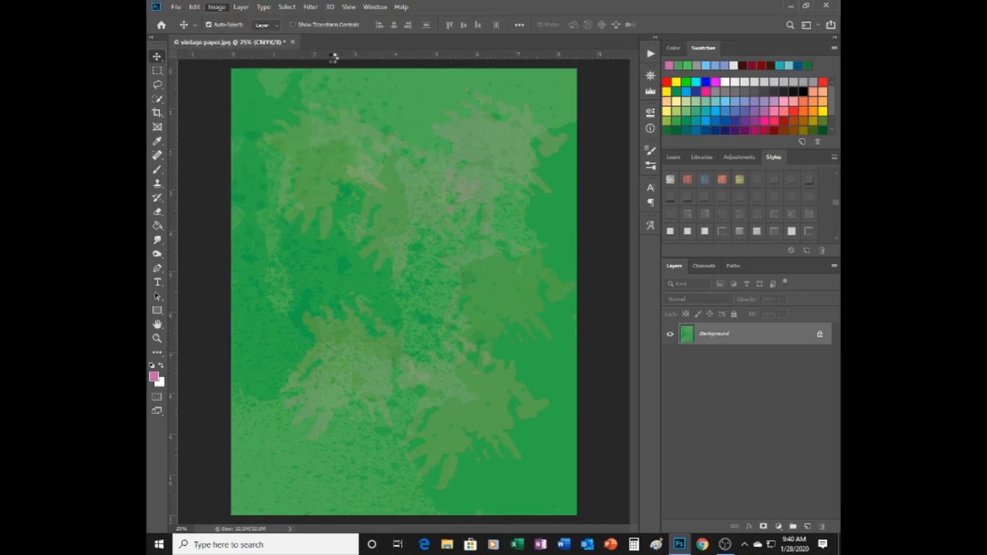
{"action": "left_click", "coordinate": [349, 7]}
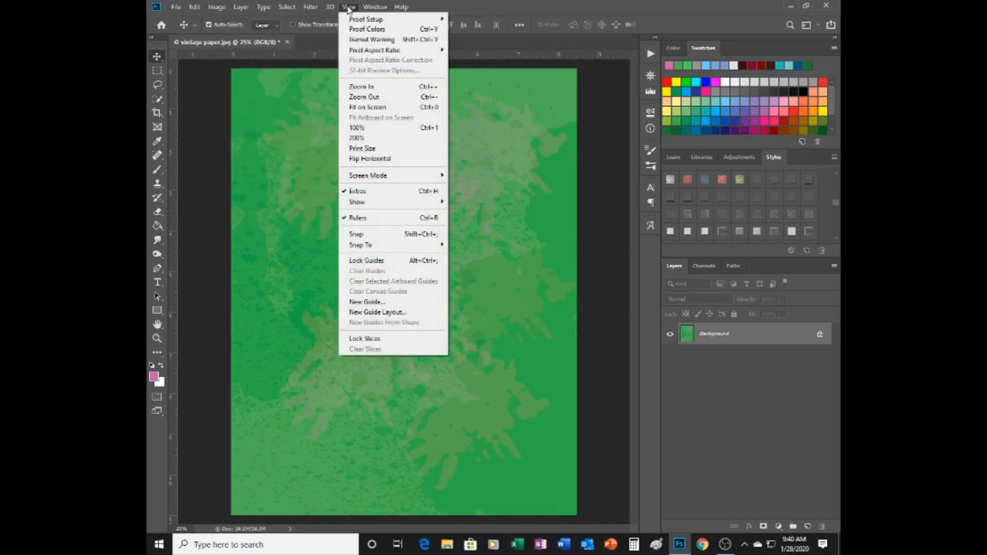
{"action": "left_click", "coordinate": [359, 39]}
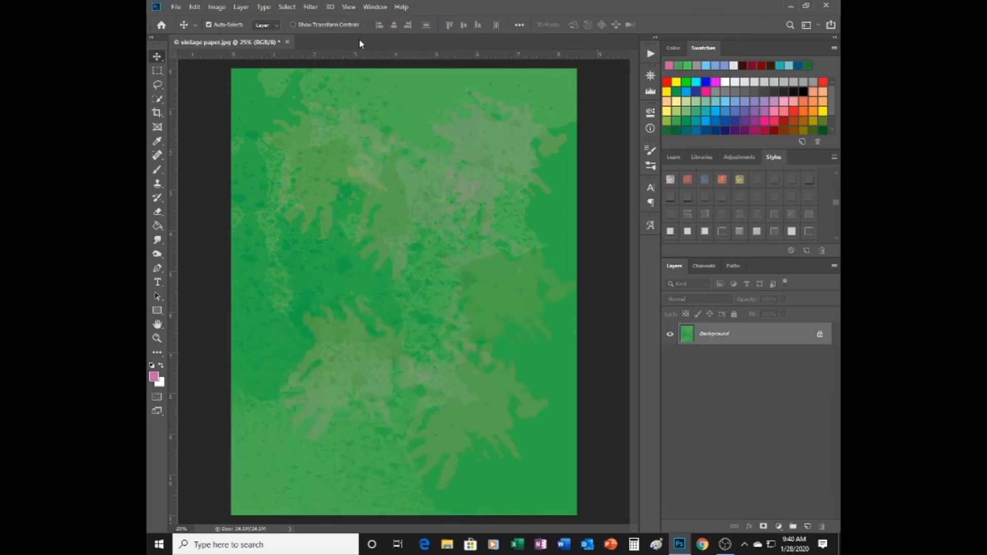